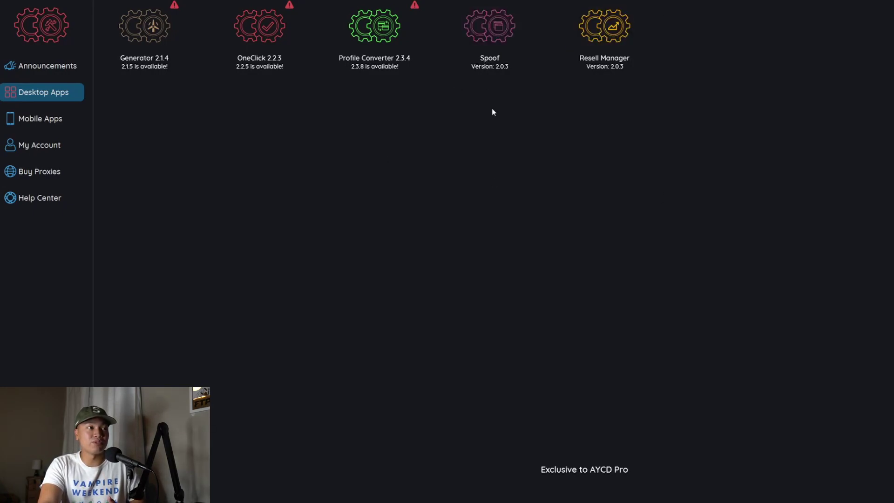
Go to Spoof's empty Proxies page and start a new proxy entry.
mouse_move(495, 13)
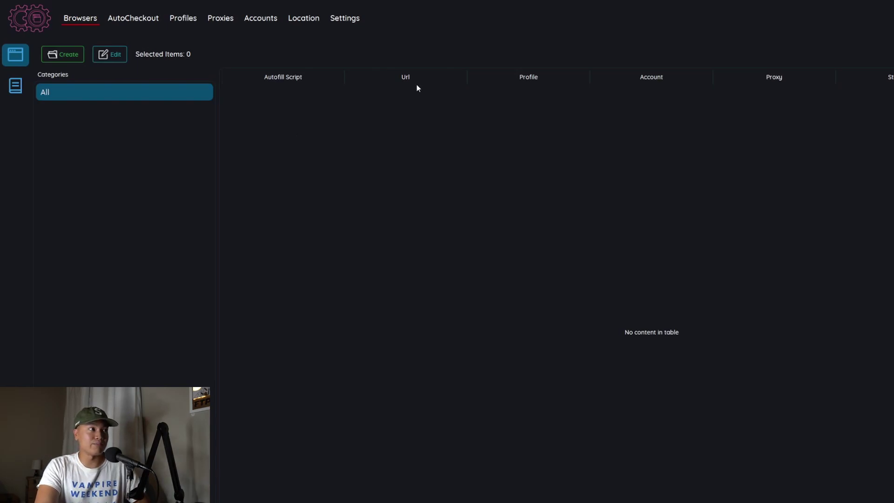
click(221, 19)
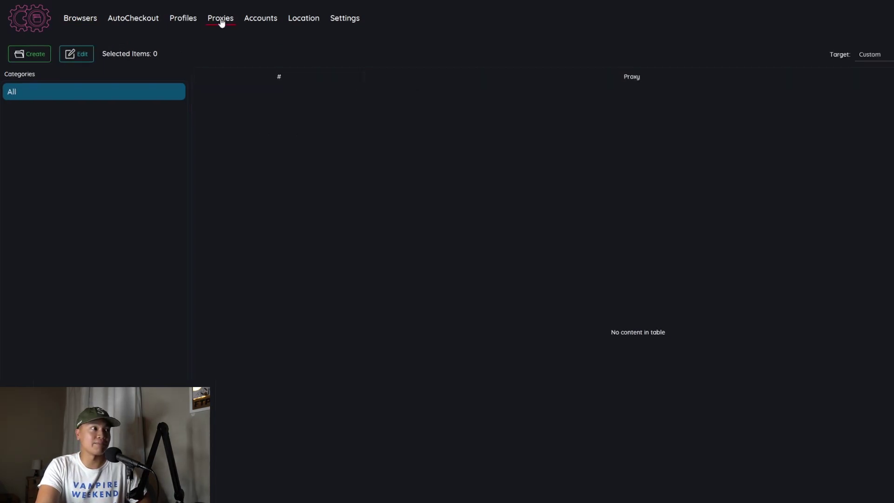
click(80, 20)
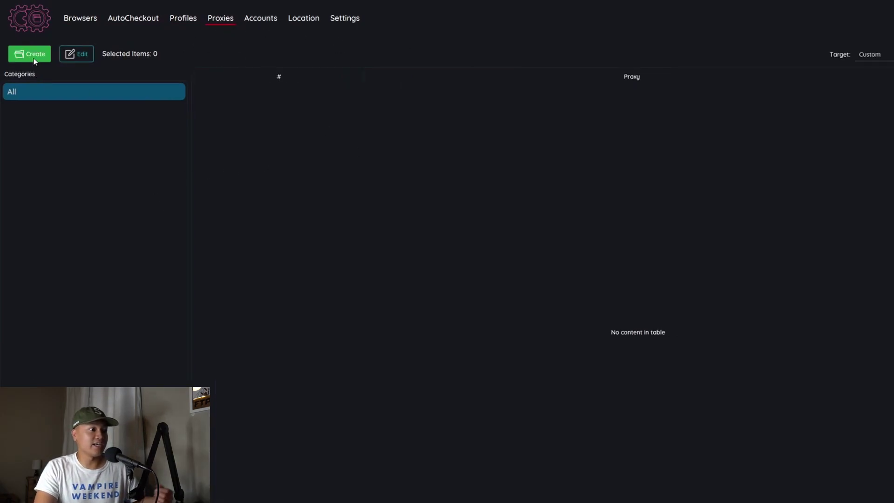
click(30, 54)
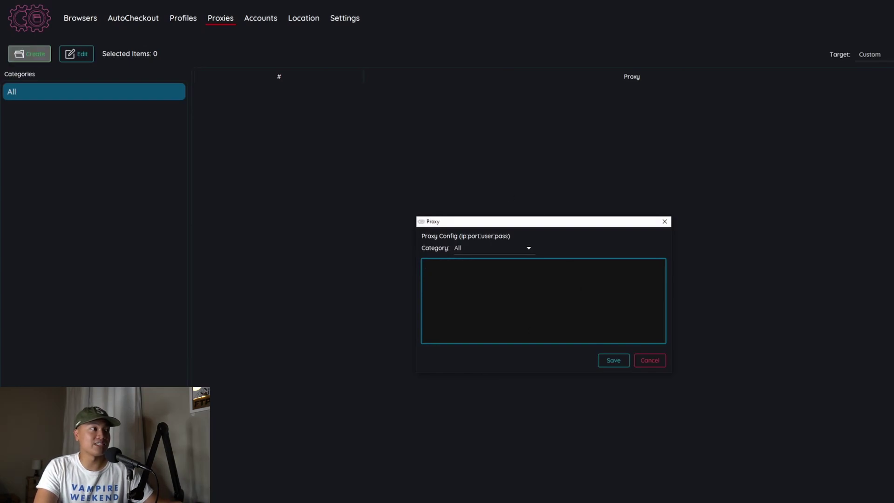
Paste the ten proxy lines from Sticky Notes into Proxy Config and save them as Proxy1–Proxy10.
key(alt+Tab)
key(ctrl+a)
key(ctrl+c)
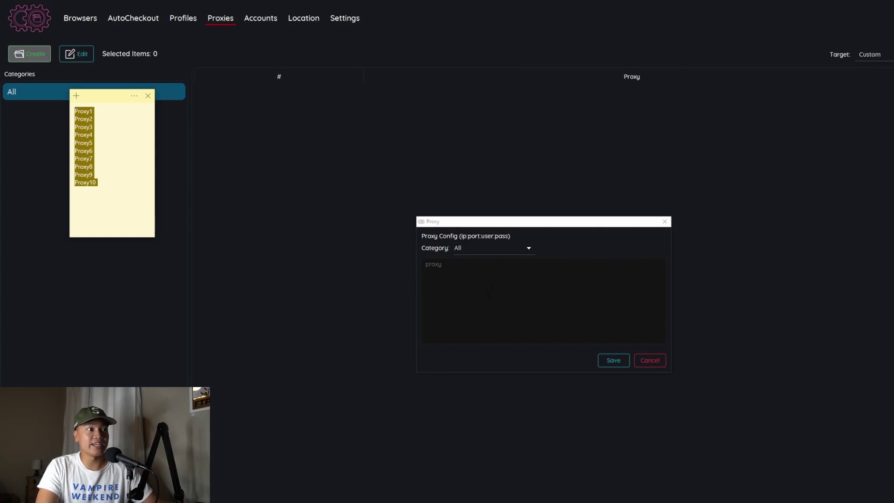
click(488, 293)
key(ctrl+v)
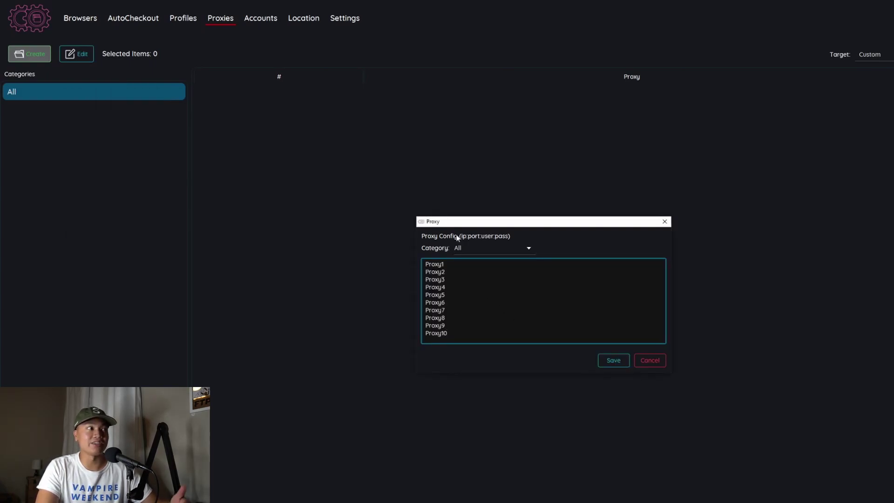
click(611, 365)
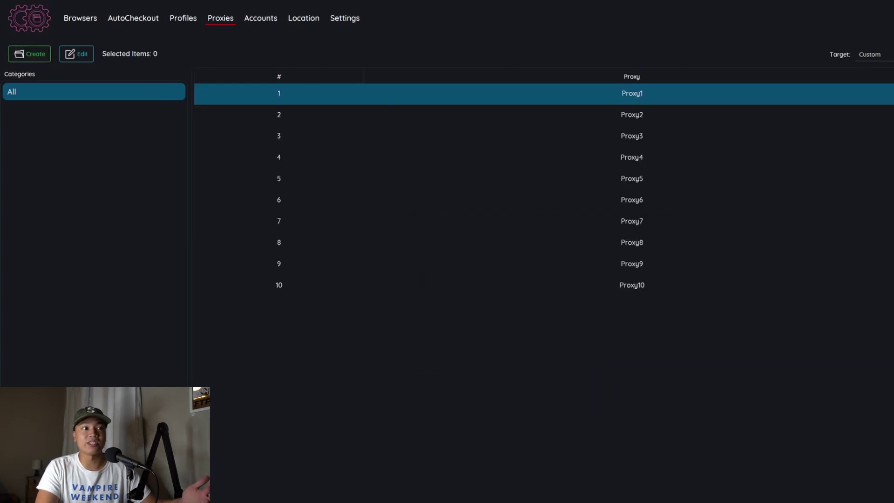
click(860, 140)
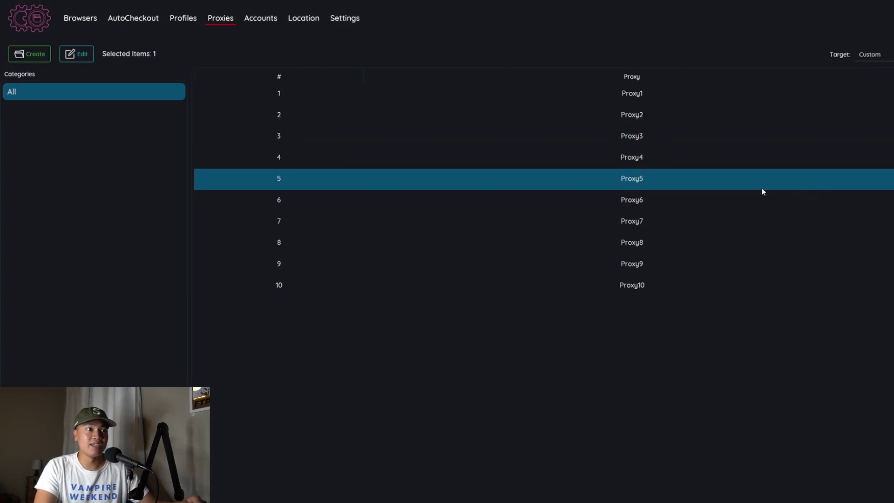
click(645, 202)
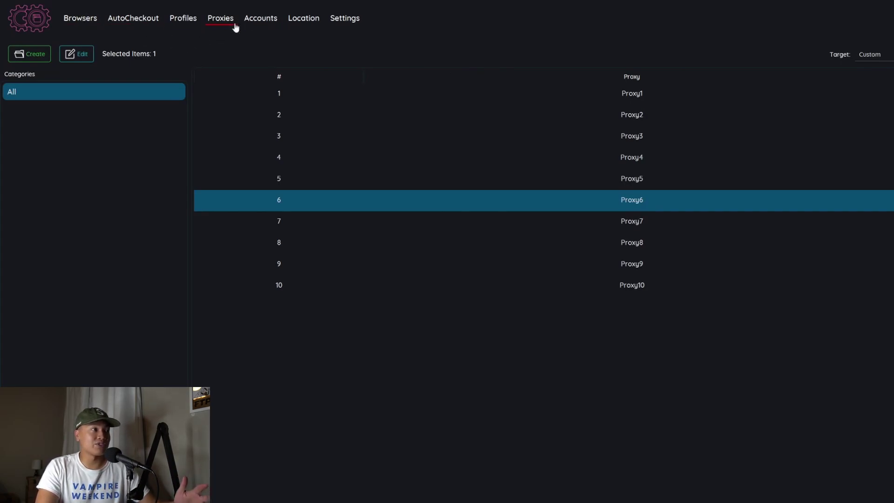
Start creating new browser tasks with the task category kept as All.
click(74, 21)
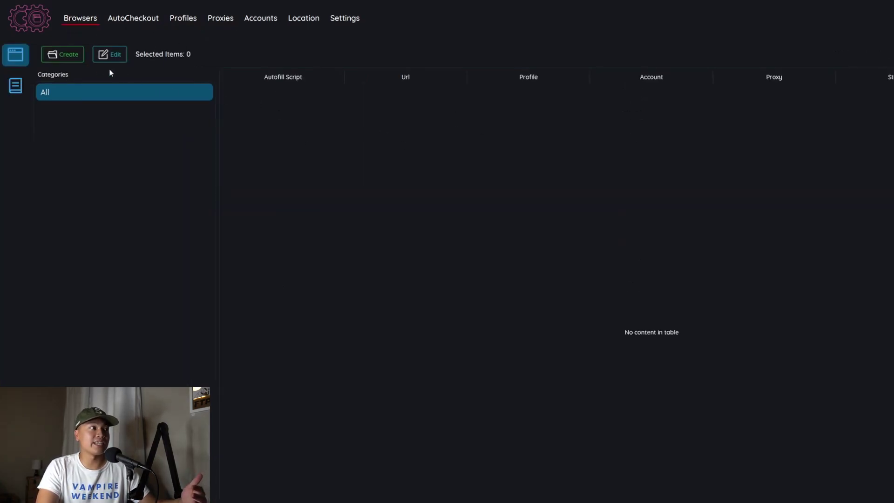
click(65, 55)
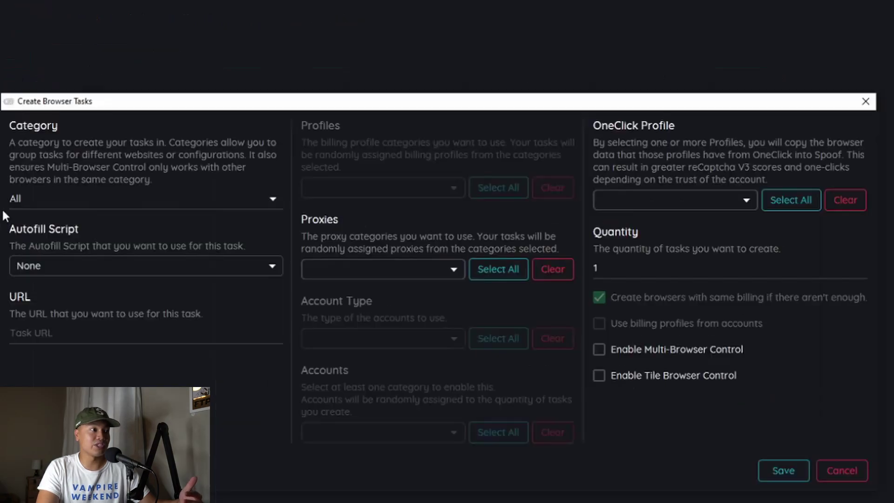
click(440, 237)
click(272, 198)
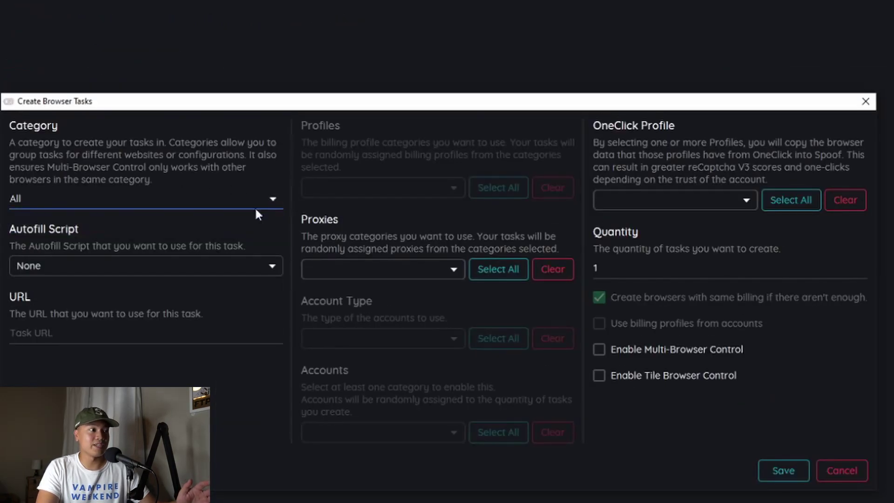
click(152, 347)
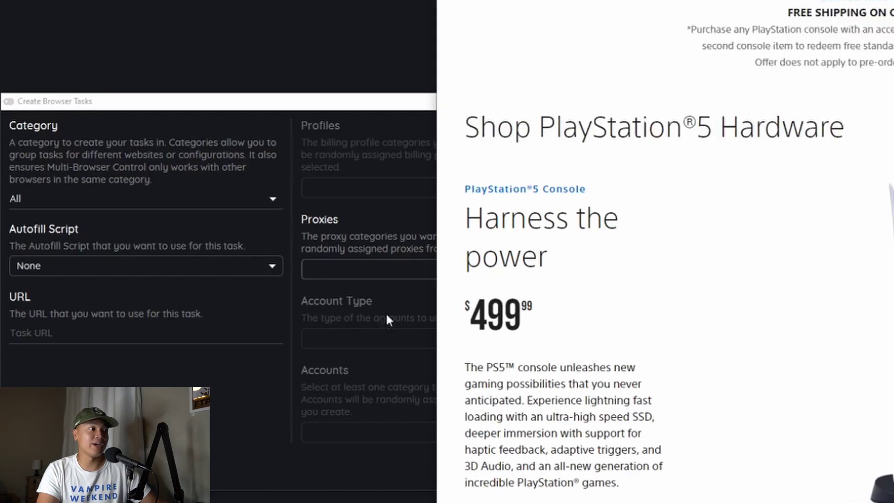
click(171, 342)
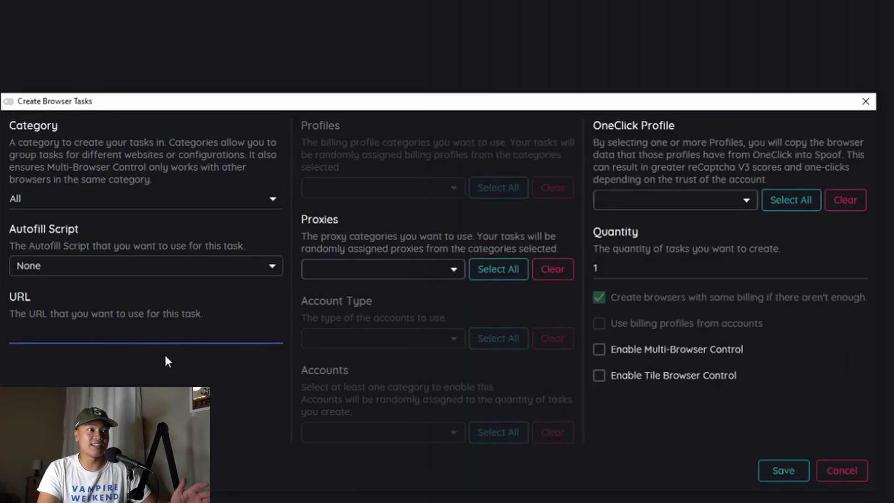
text(https://direct.playstation.com/en-us/hardware/ps5)
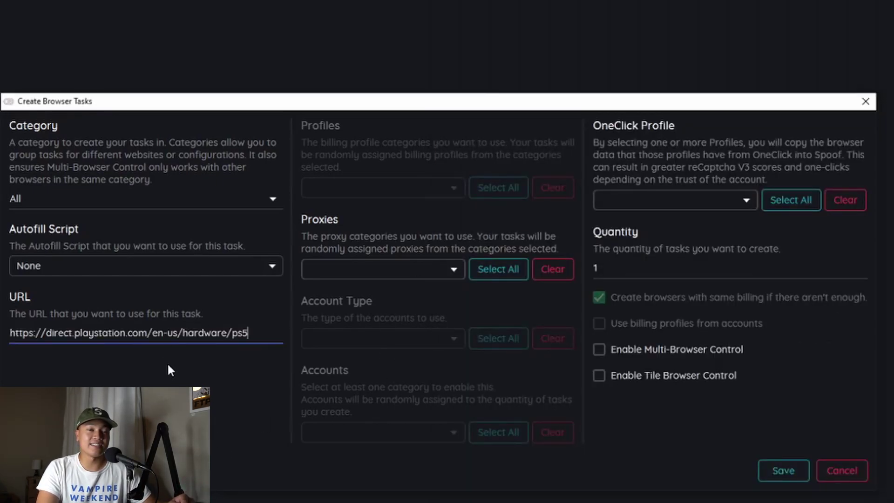
click(359, 272)
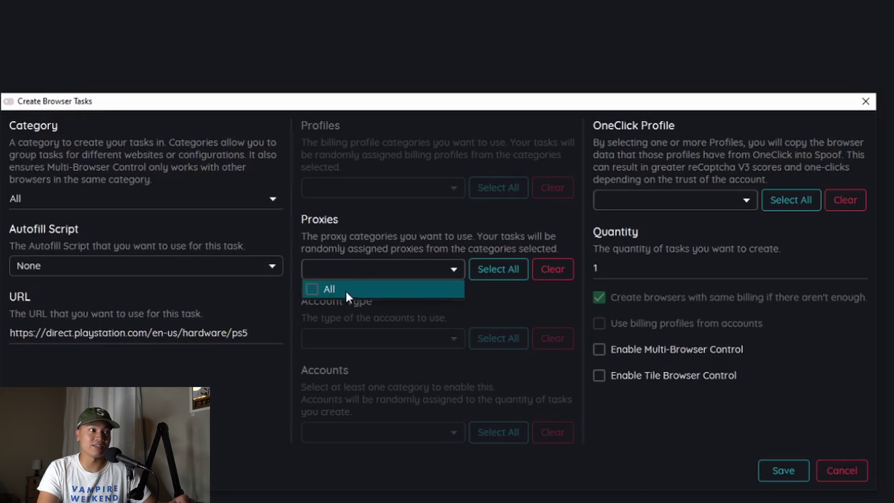
click(319, 293)
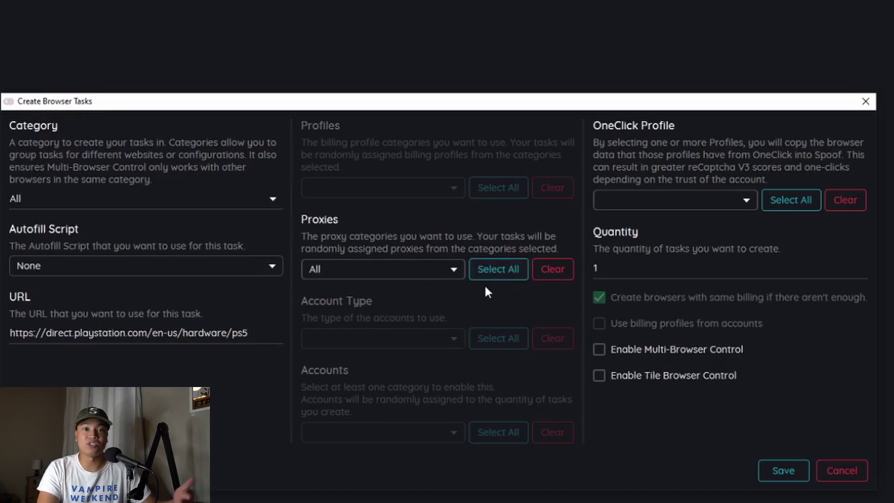
click(424, 275)
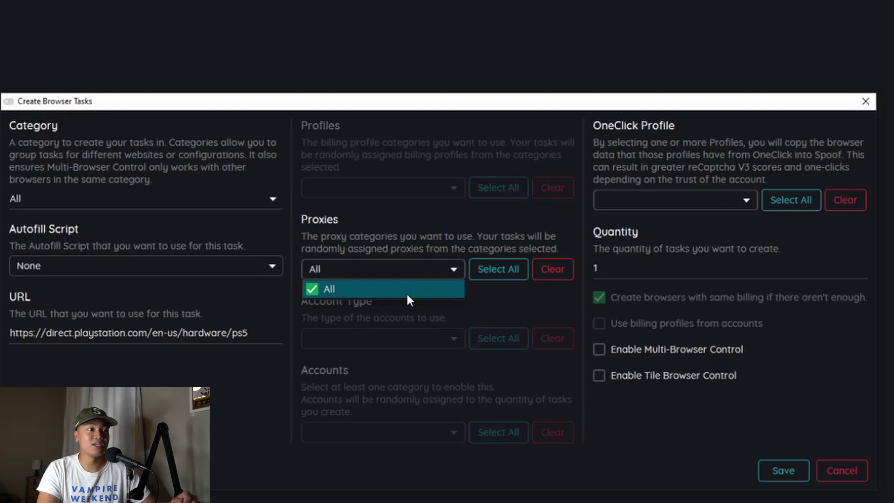
Select all OneClick profiles, set quantity to 25, and create the tasks.
click(521, 327)
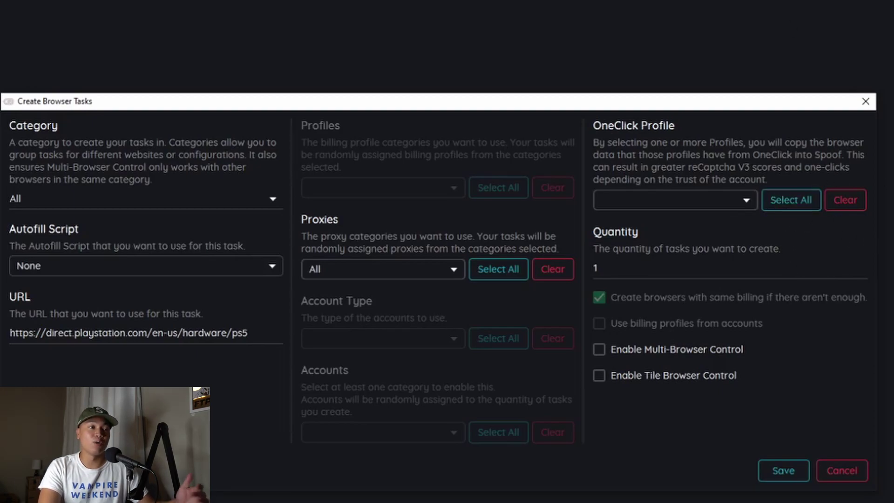
click(810, 208)
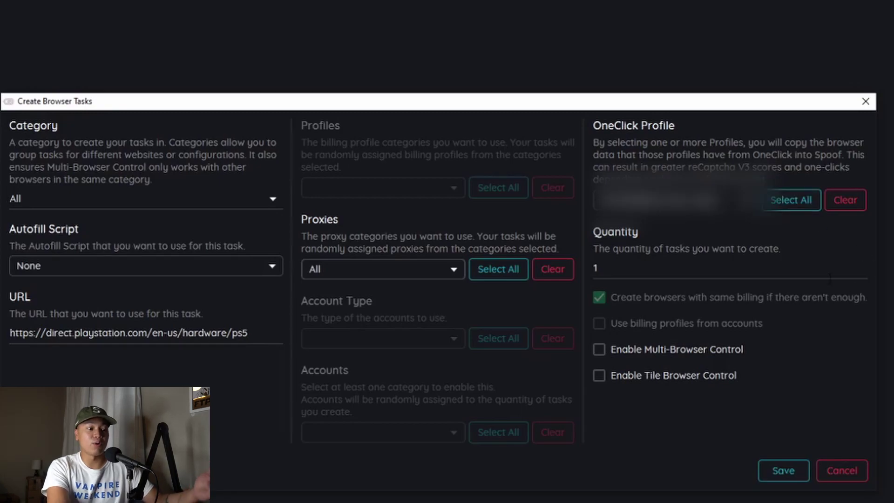
double_click(723, 268)
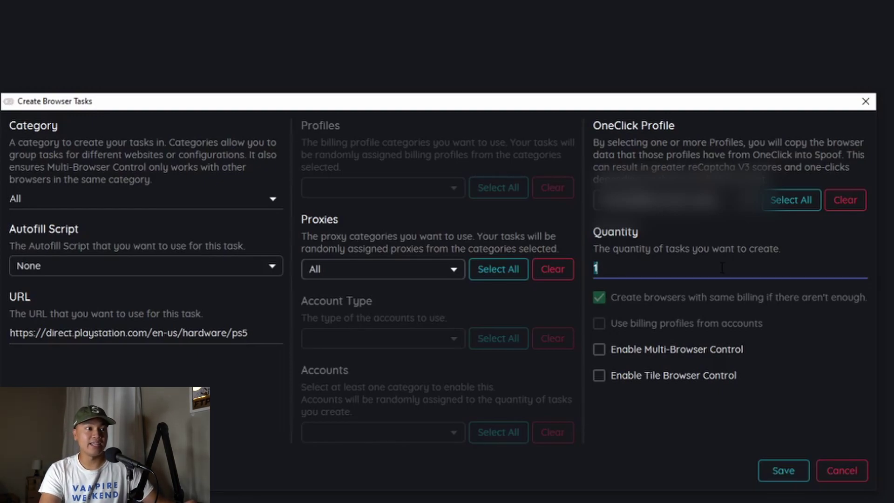
text(25)
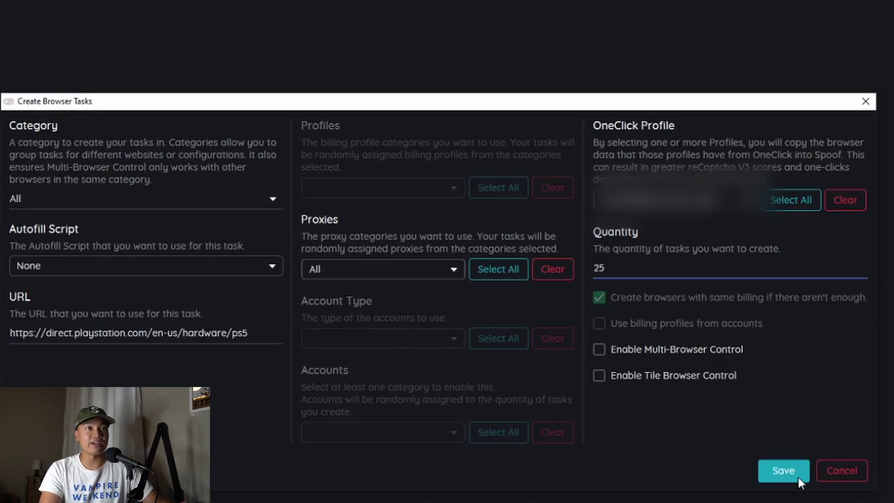
click(783, 470)
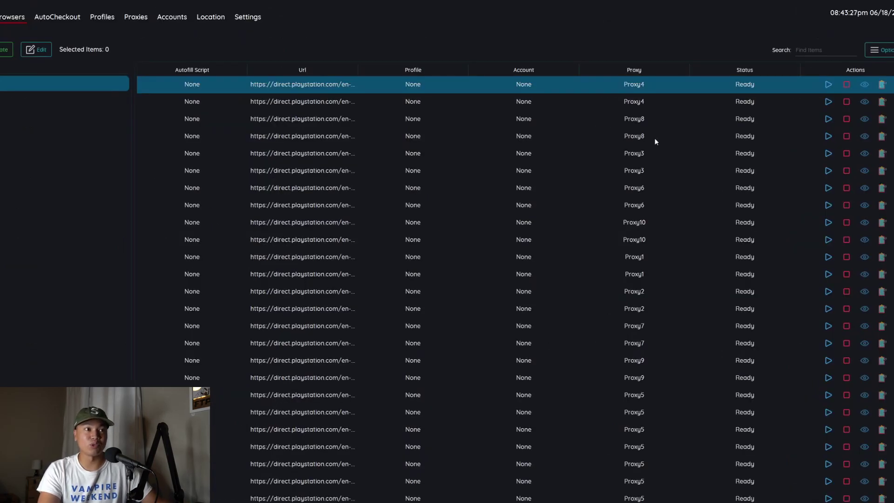
Start the browser for the top Proxy4 task in the new task list.
click(648, 122)
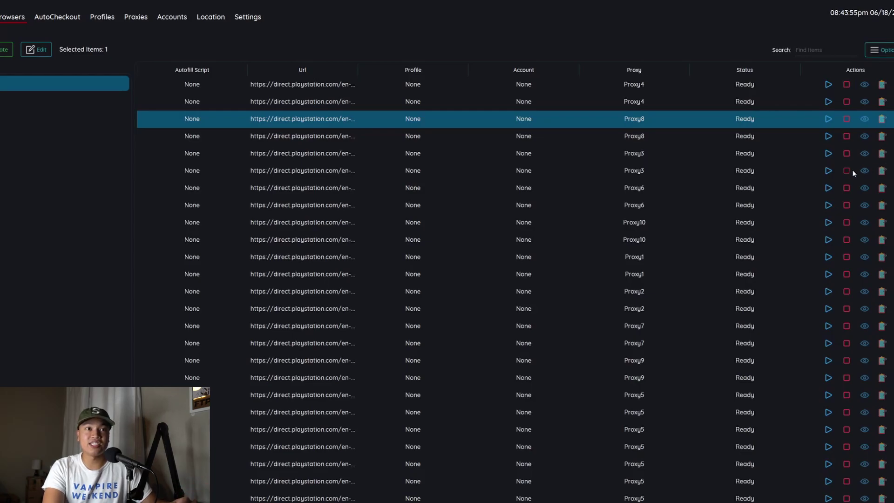
click(861, 83)
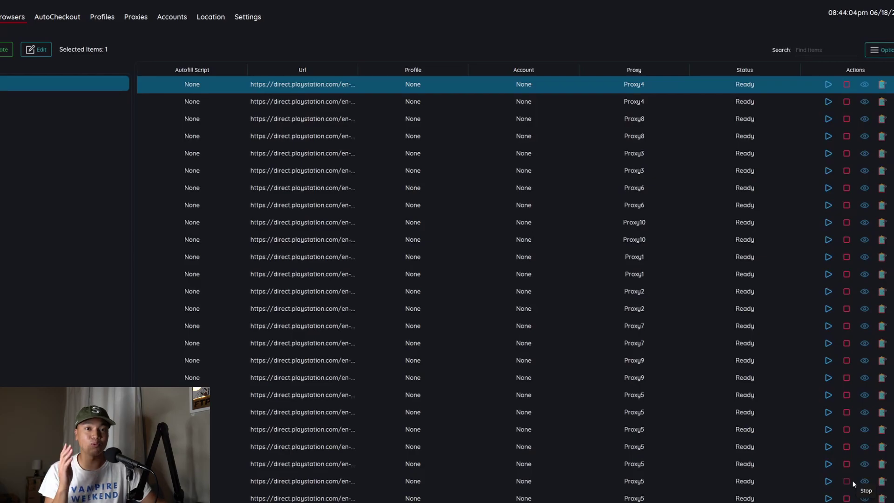
click(828, 84)
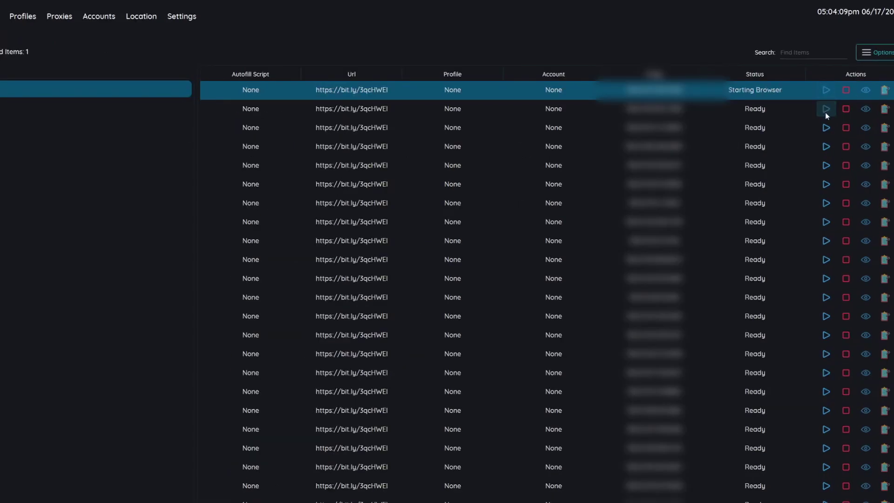
Start each remaining Ready task down the list, then show the first task's browser.
click(825, 111)
click(825, 128)
click(825, 147)
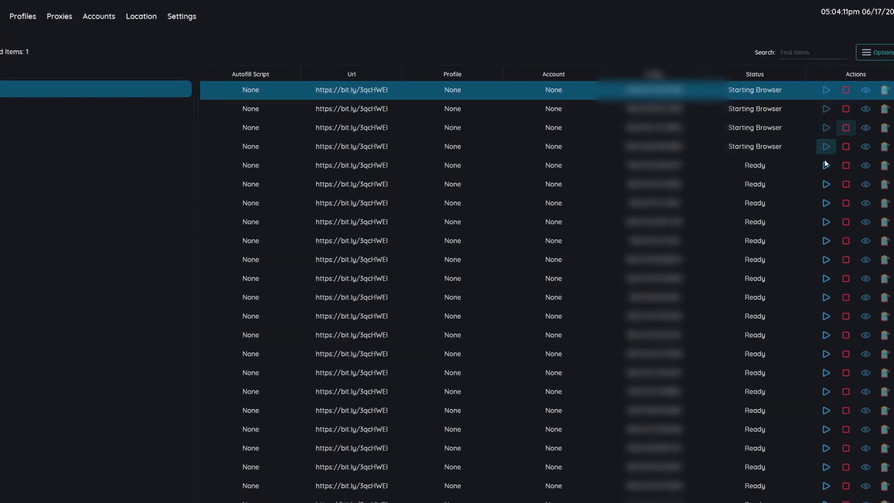
click(825, 165)
click(825, 184)
click(826, 204)
click(825, 222)
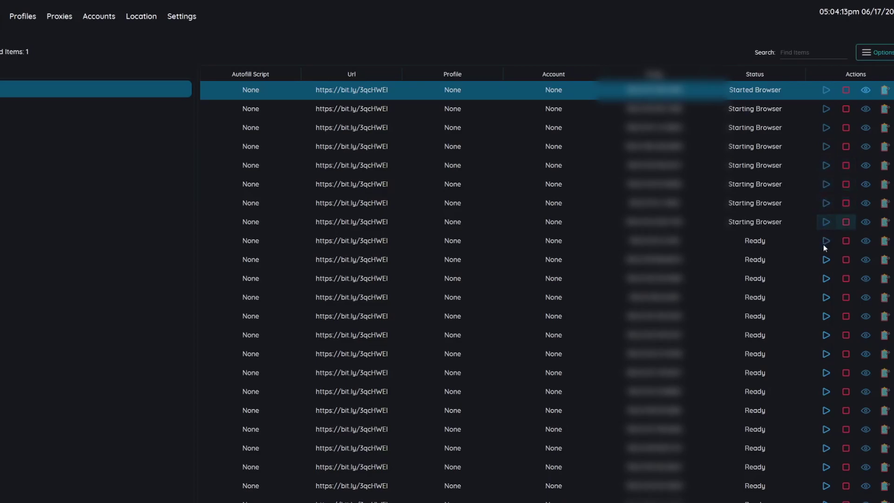
click(825, 241)
click(825, 259)
click(825, 279)
click(825, 297)
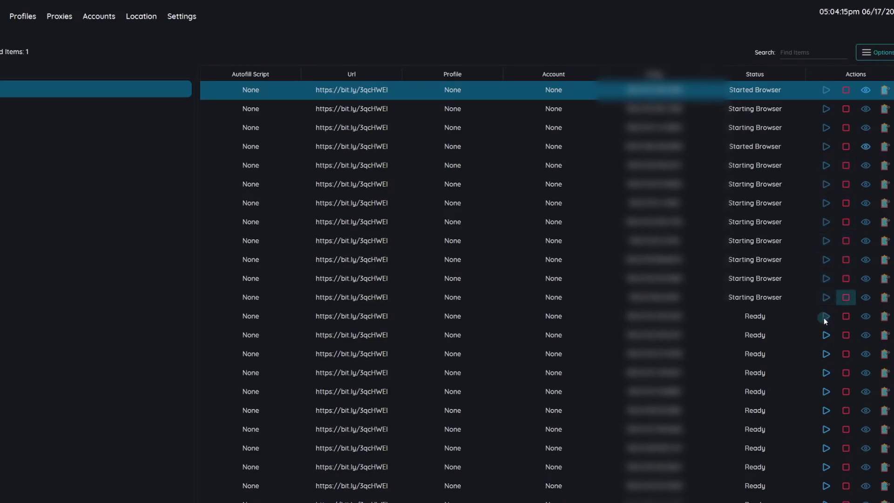
click(825, 316)
click(825, 335)
click(825, 354)
click(825, 373)
click(825, 391)
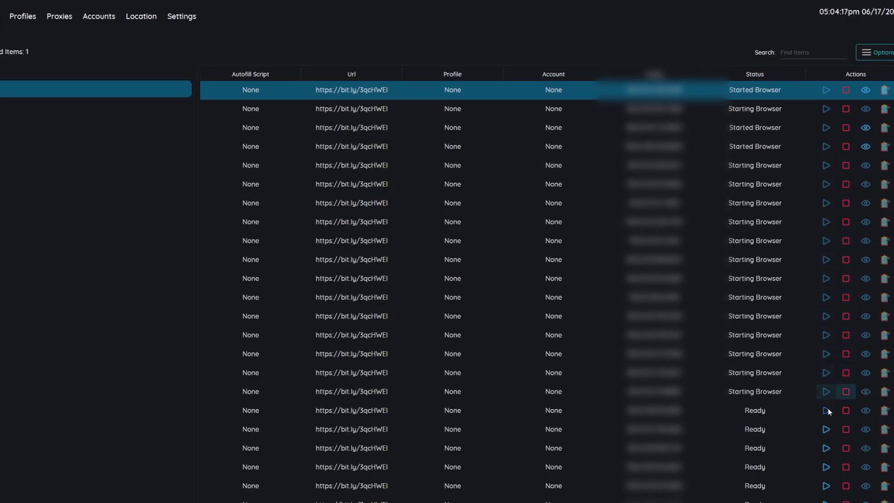
click(825, 410)
click(826, 428)
click(826, 448)
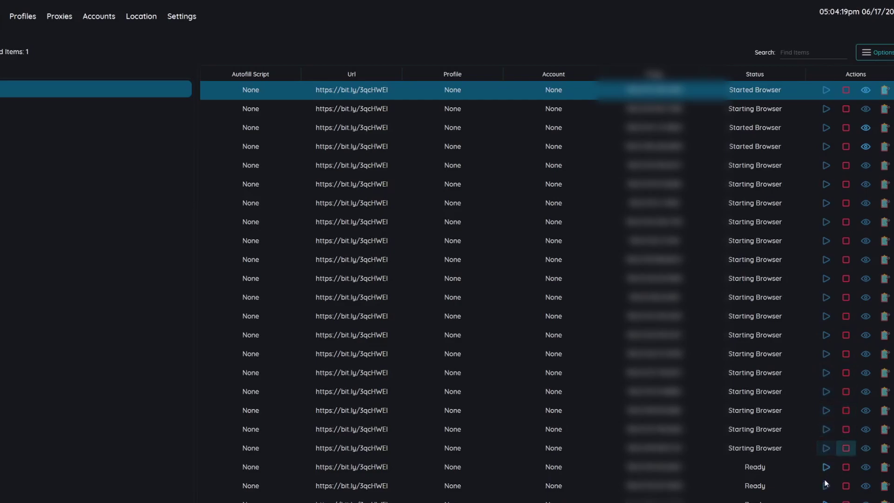
click(825, 466)
click(826, 486)
click(825, 501)
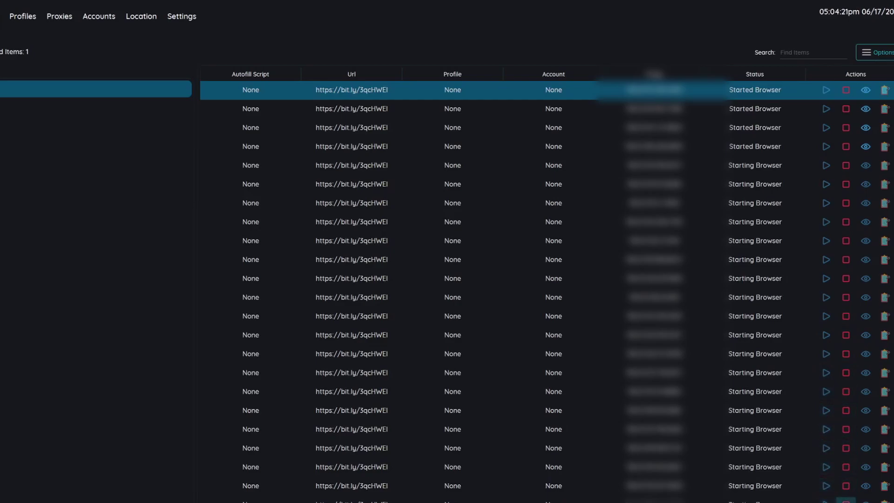
click(867, 90)
Solve the first queue window's captcha by selecting the bus images.
click(252, 206)
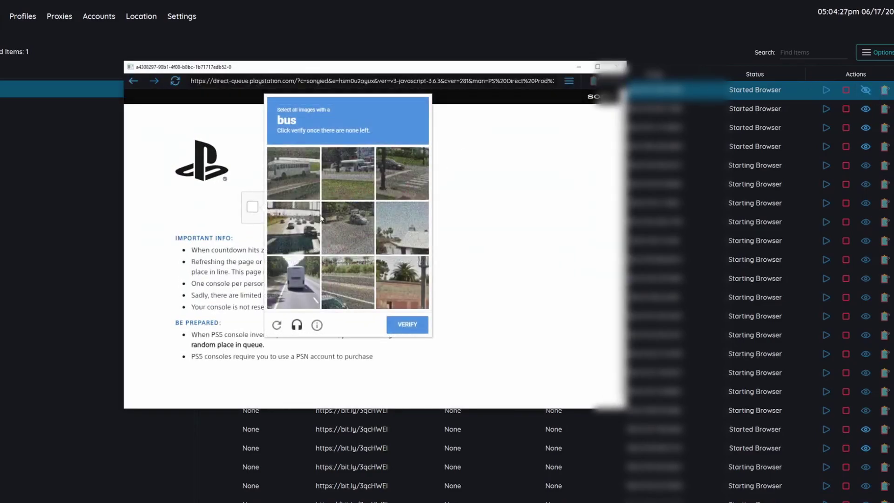
click(297, 283)
click(293, 173)
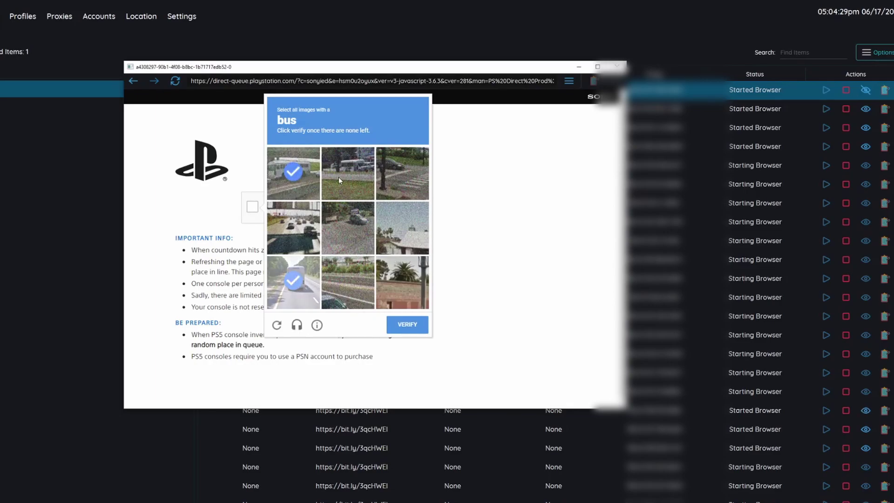
click(339, 177)
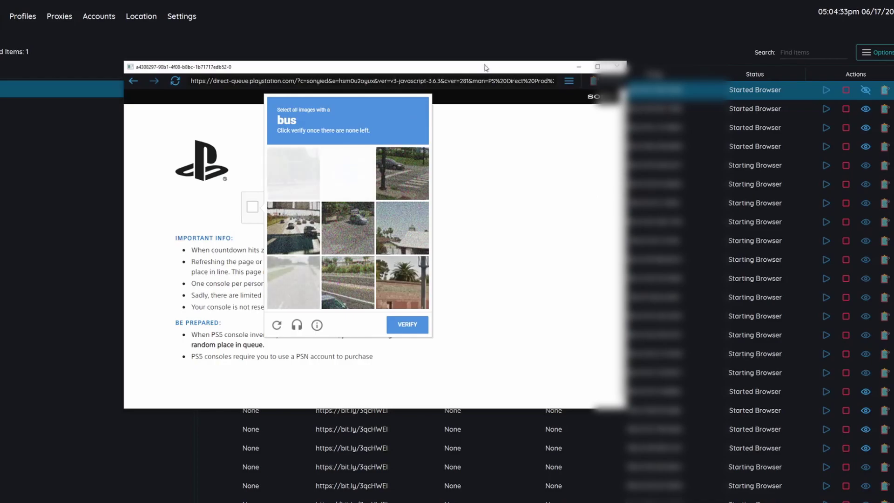
drag(453, 66, 172, 0)
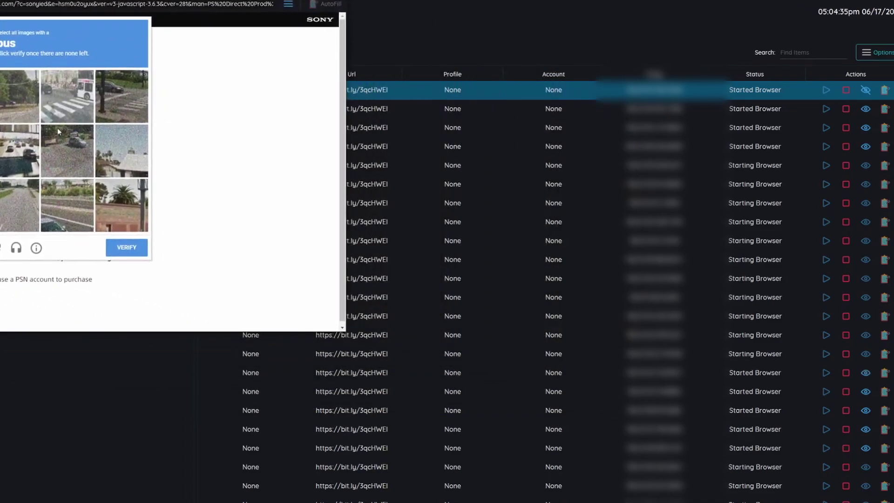
click(68, 97)
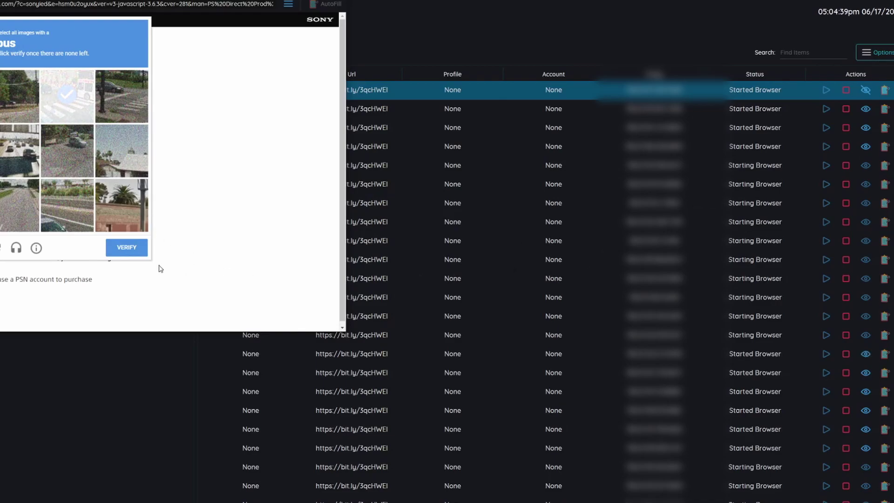
Show the second task's browser and solve its mountains-or-hills captcha.
click(865, 108)
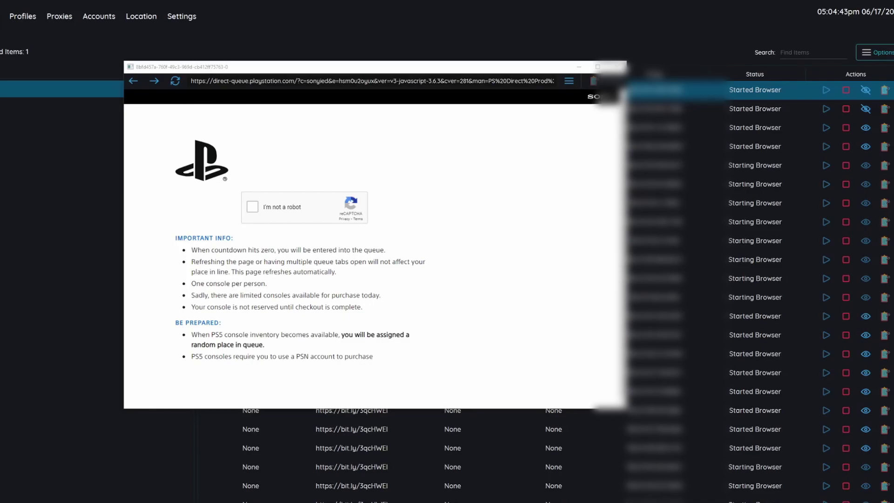
click(61, 108)
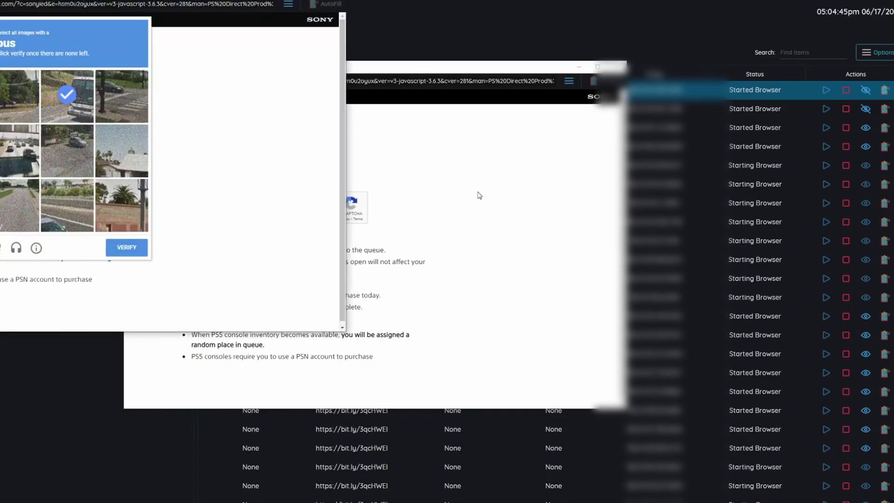
click(477, 193)
drag(394, 69, 626, 9)
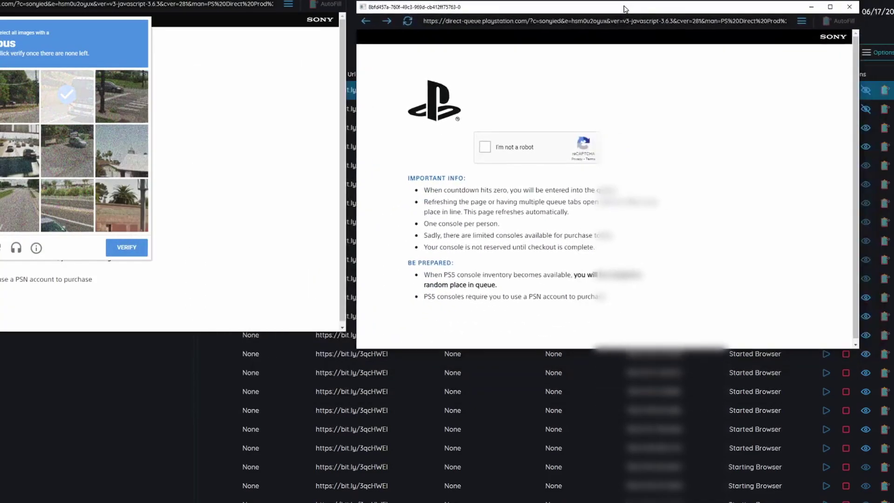
click(484, 147)
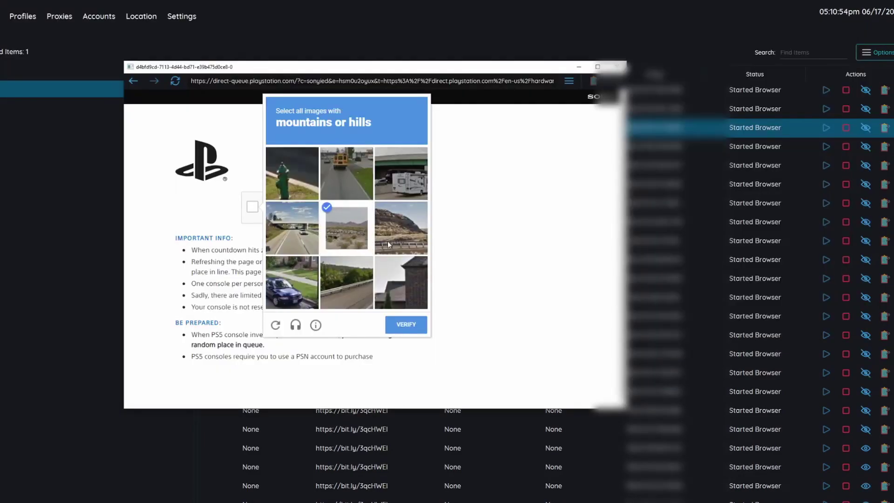
click(387, 241)
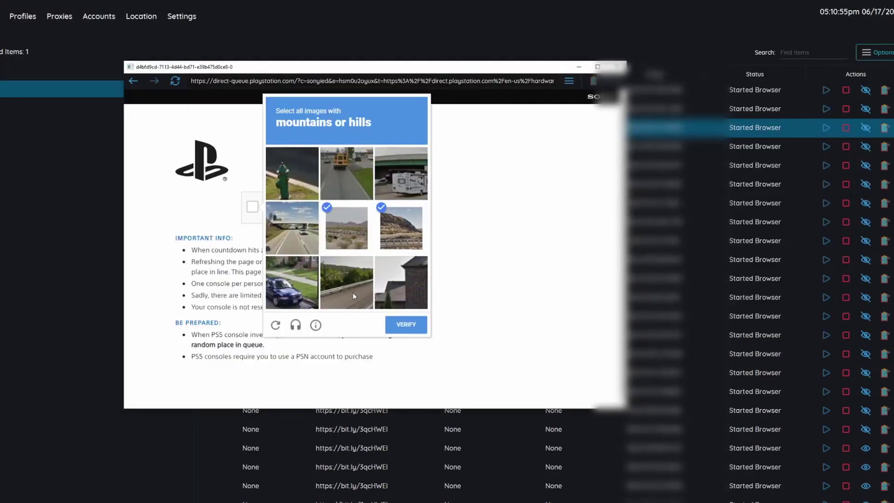
click(353, 293)
click(406, 323)
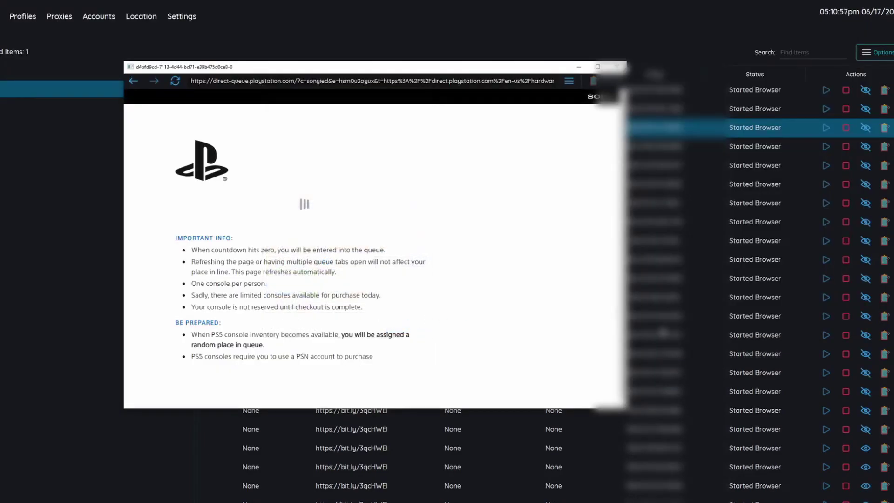
Rejoin the queue for the timed-out task and solve its traffic-lights and stairs captchas.
click(865, 448)
click(866, 451)
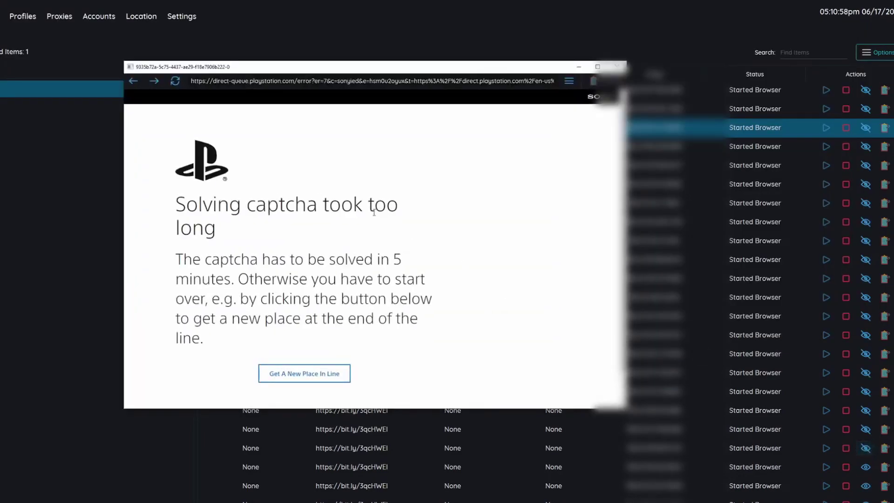
click(315, 372)
click(284, 212)
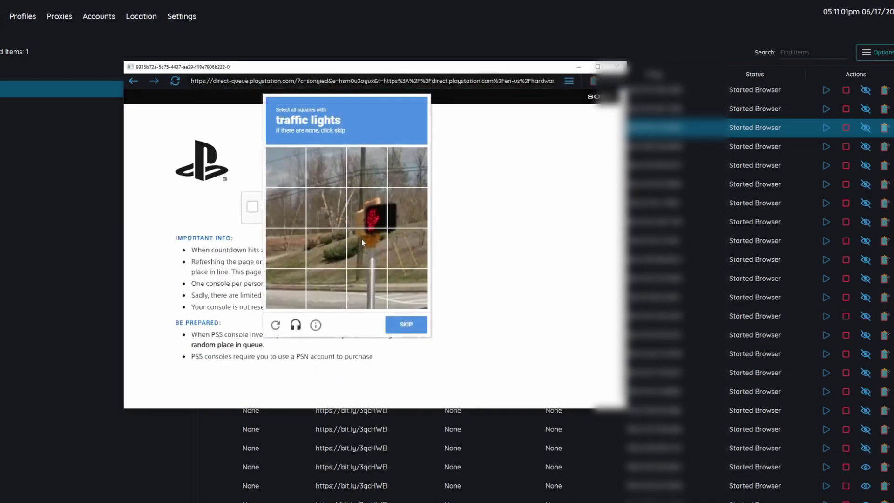
click(366, 210)
click(406, 207)
click(367, 247)
click(406, 325)
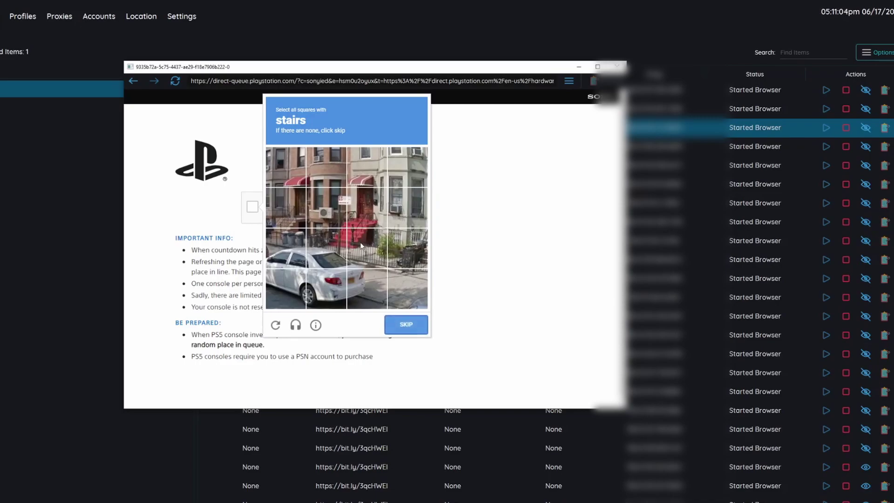
click(367, 251)
Finish the stairs captcha, then raise the first ten queue windows one by one via Alt+Tab.
click(329, 207)
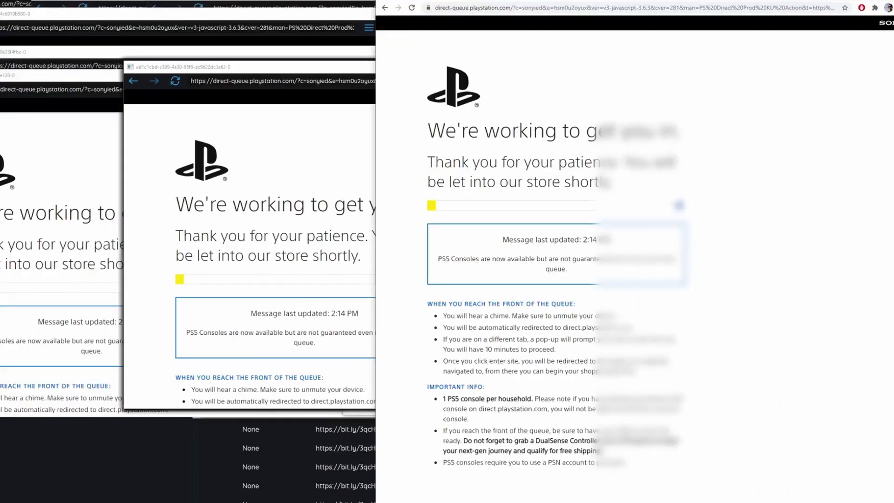
key(alt+Tab)
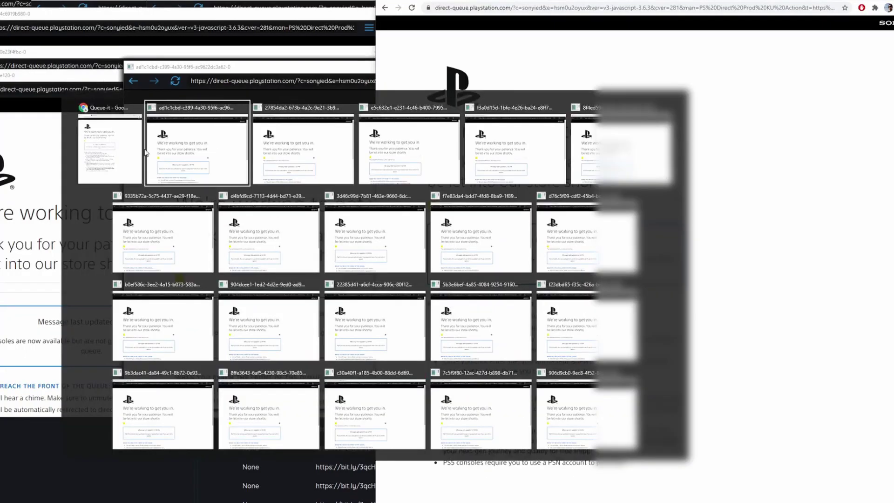
click(281, 165)
key(alt+Tab)
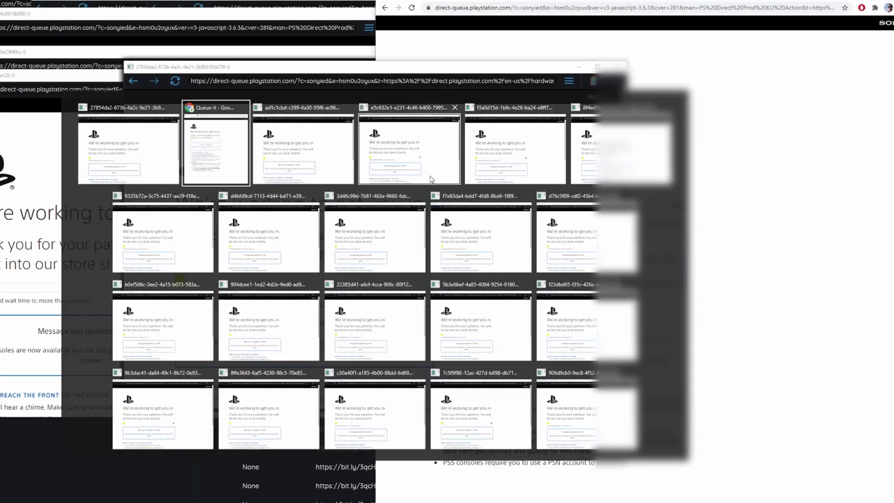
click(419, 167)
key(alt+Tab)
click(540, 171)
key(alt+Tab)
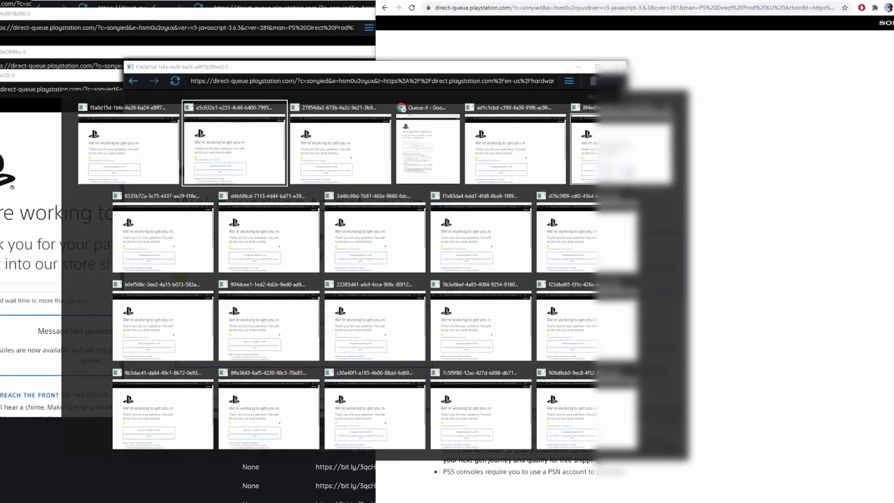
click(540, 171)
key(alt+Tab)
click(150, 258)
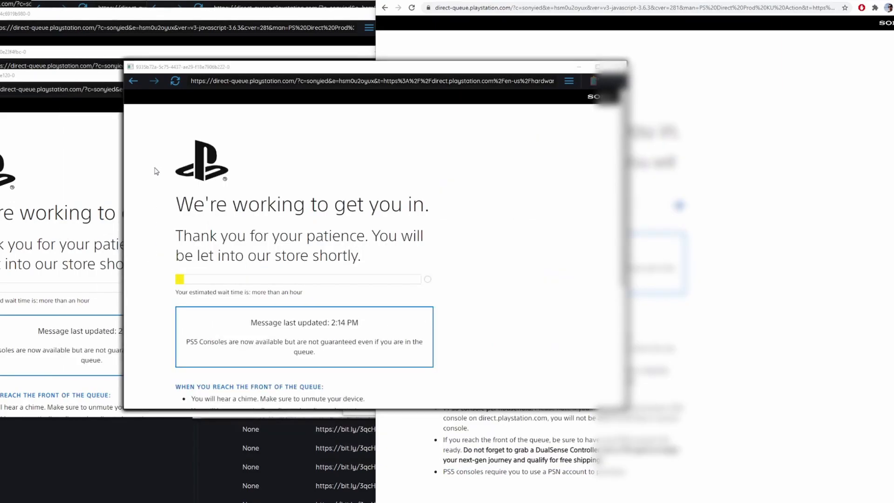
key(alt+Tab)
click(286, 254)
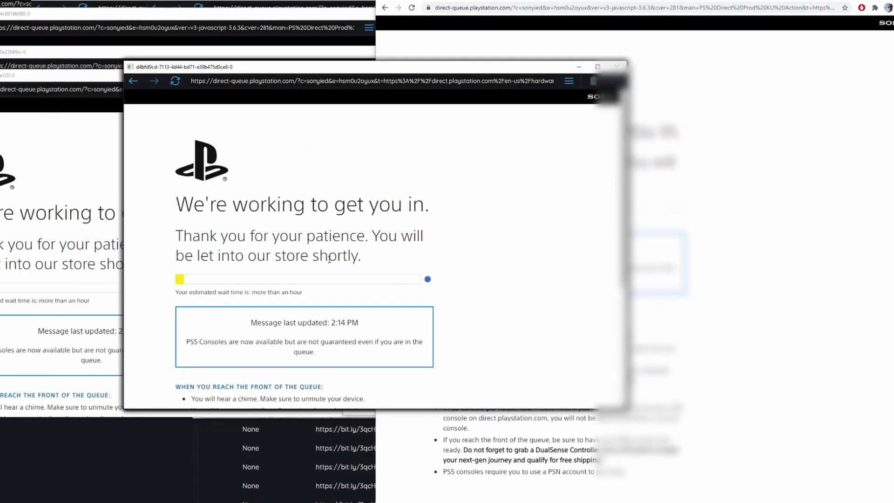
key(alt+Tab)
click(398, 252)
key(alt+Tab)
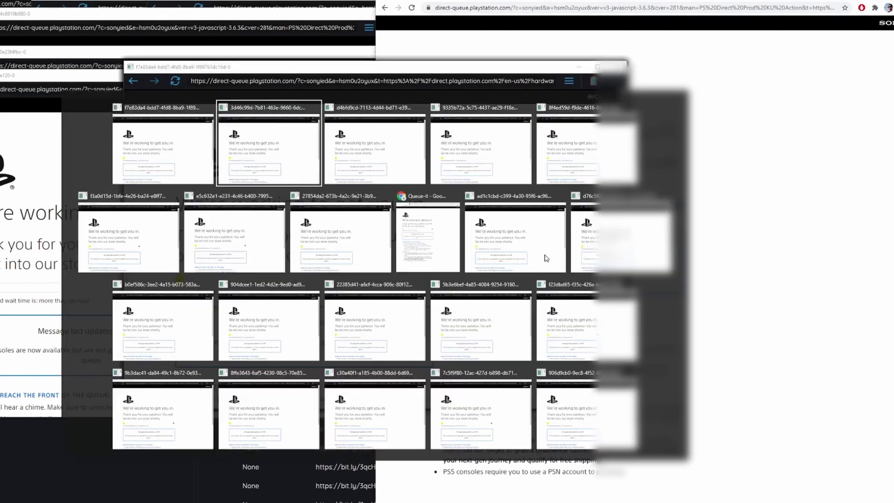
click(521, 245)
key(alt+Tab)
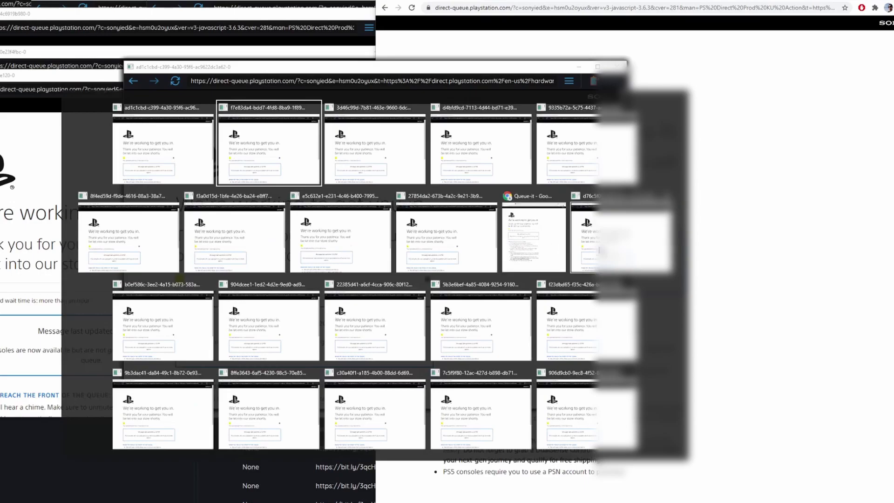
click(605, 248)
key(alt+Tab)
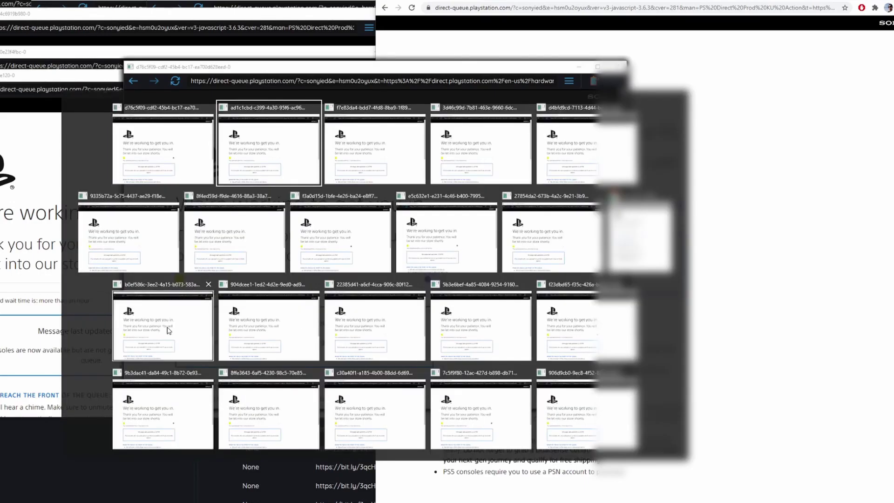
click(125, 309)
Raise each of the remaining waiting queue windows in turn to check their progress.
key(alt+Tab)
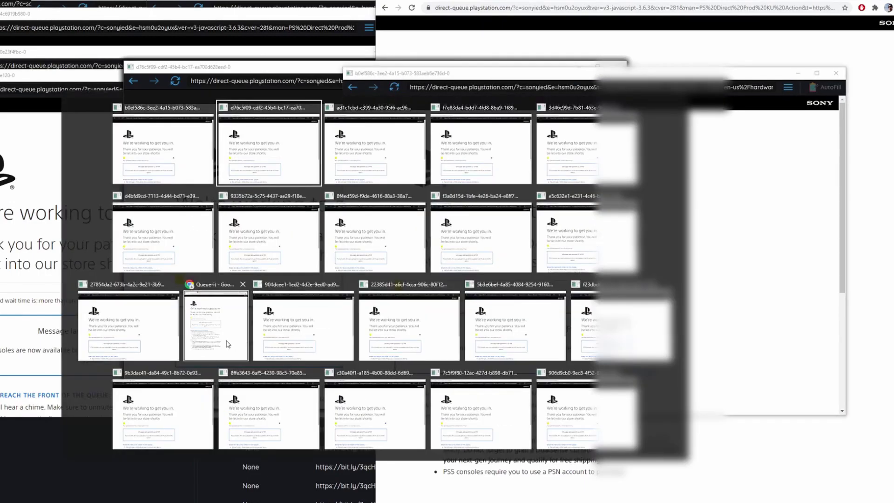
click(299, 340)
key(alt+Tab)
click(375, 311)
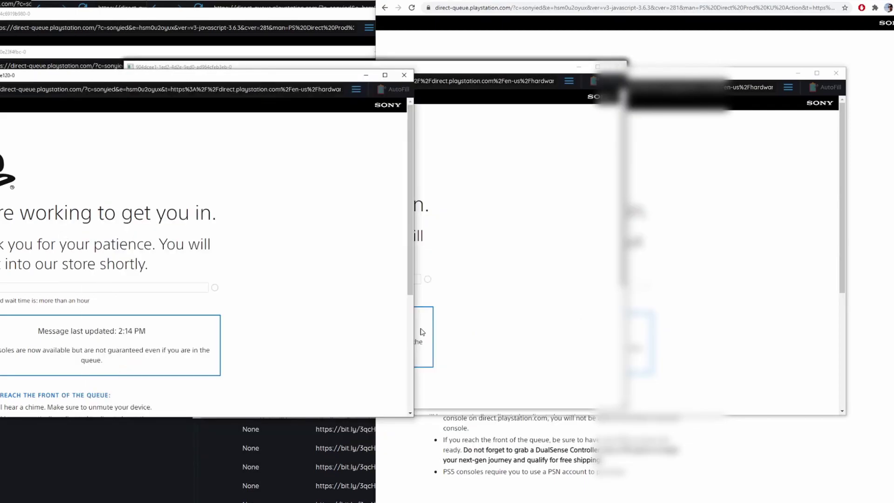
key(alt+Tab)
click(489, 329)
key(alt+Tab)
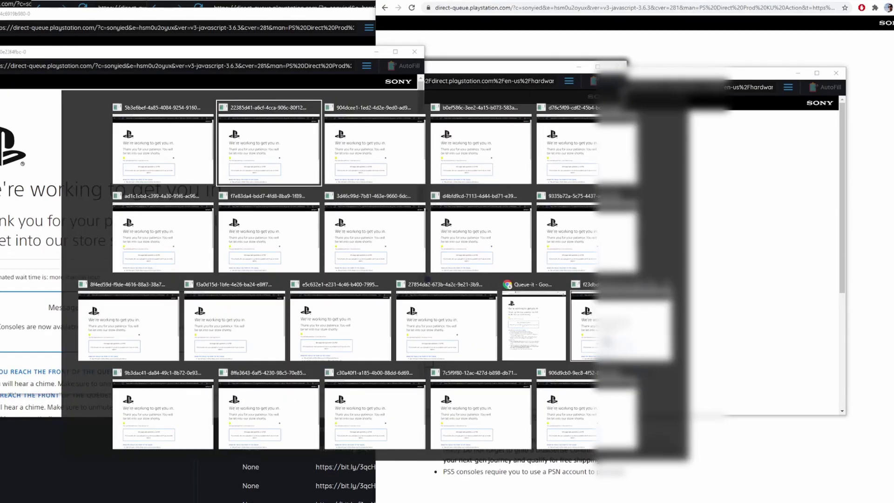
click(577, 322)
key(alt+Tab)
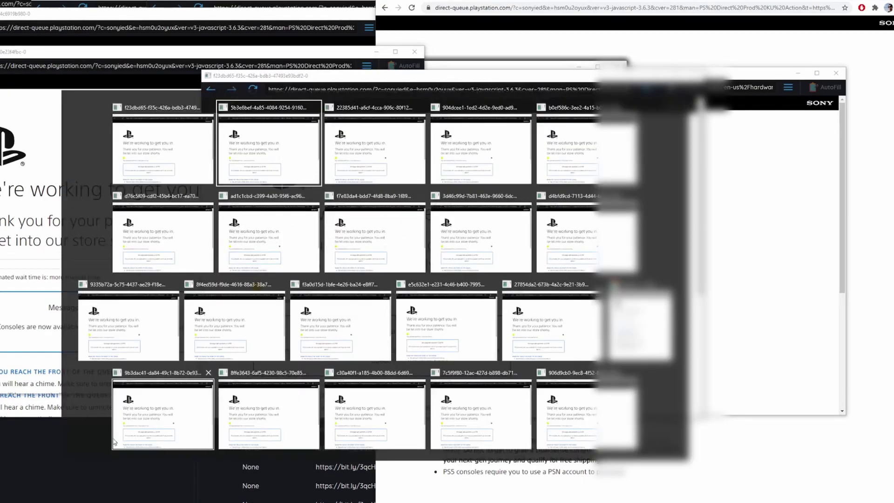
click(179, 430)
key(alt+Tab)
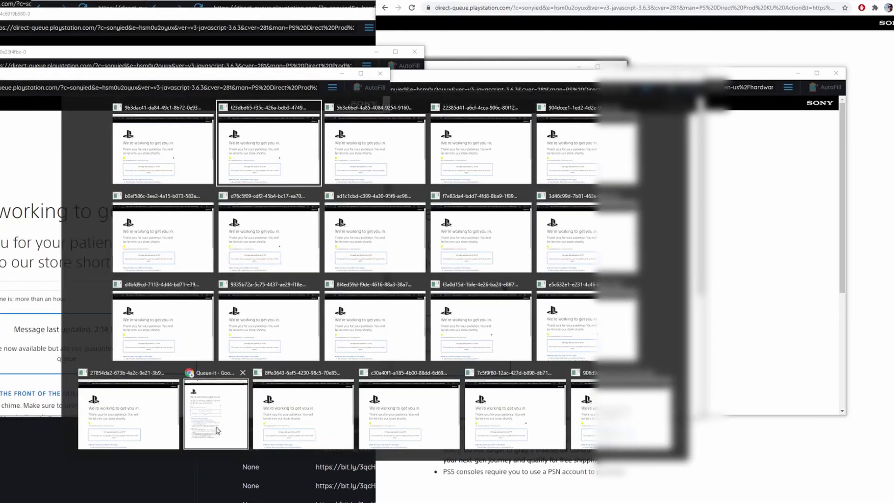
click(228, 428)
key(alt+Tab)
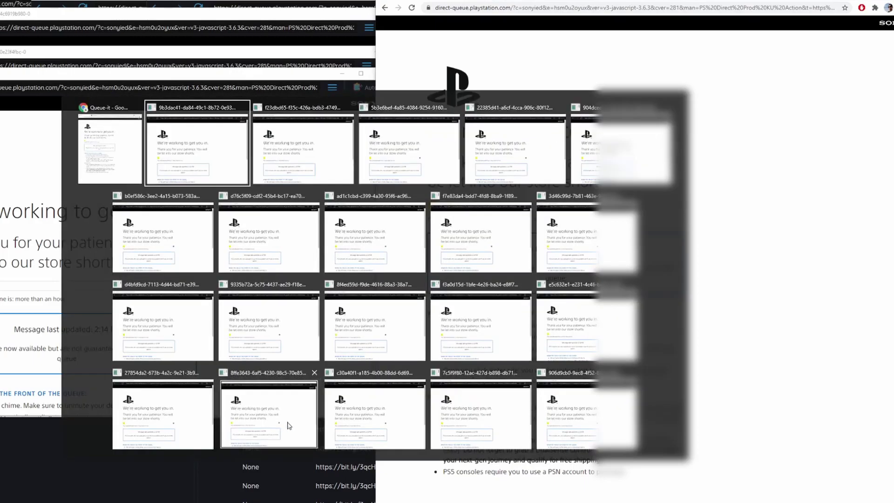
click(287, 421)
key(alt+Tab)
click(349, 424)
key(alt+Tab)
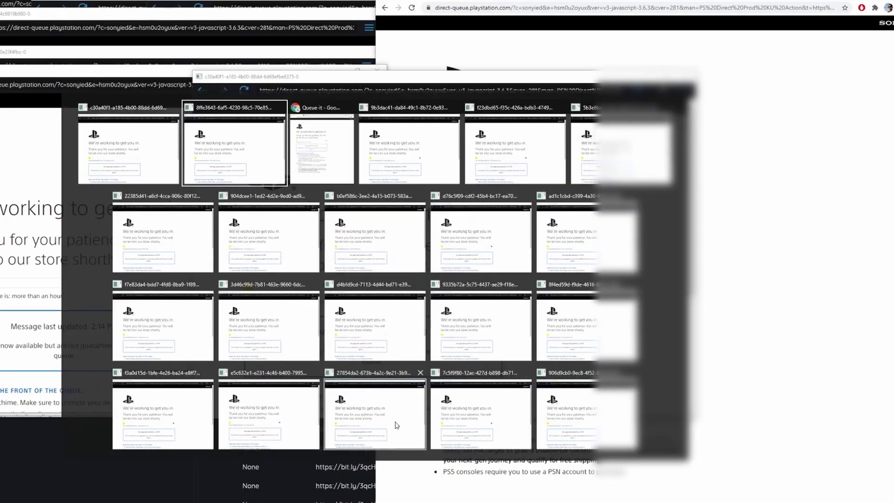
click(410, 421)
key(alt+Tab)
click(472, 422)
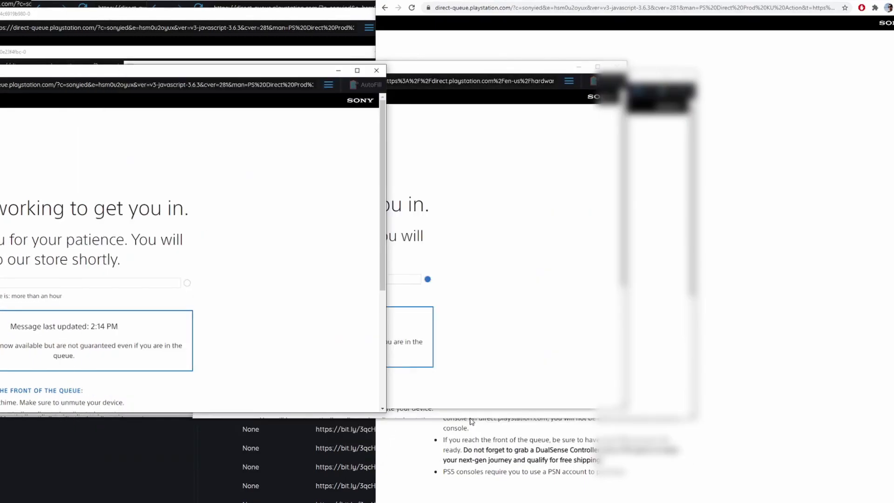
key(alt+Tab)
click(576, 423)
Show each task's queue browser row by row via its eye icon, hiding the previous one.
click(724, 425)
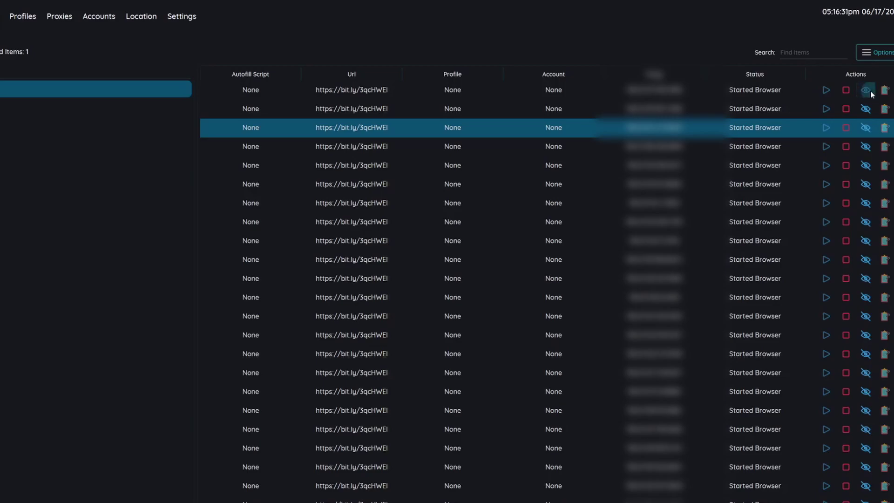
click(870, 91)
click(869, 91)
click(870, 110)
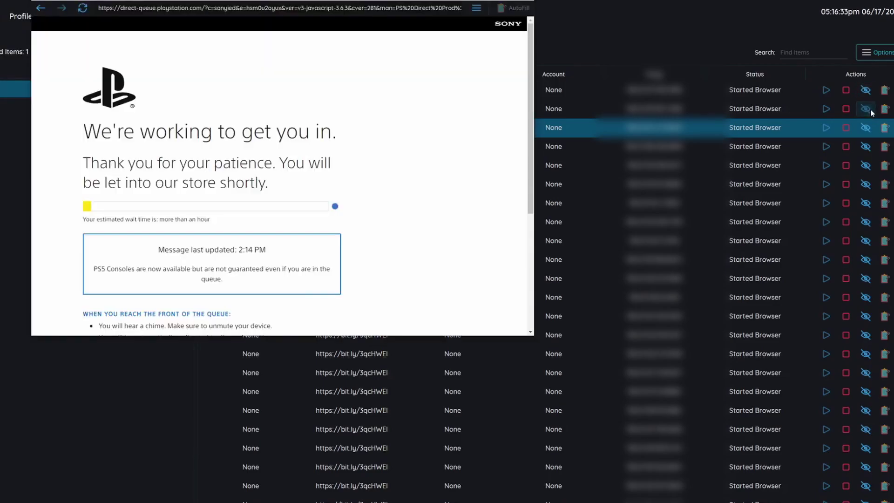
click(864, 126)
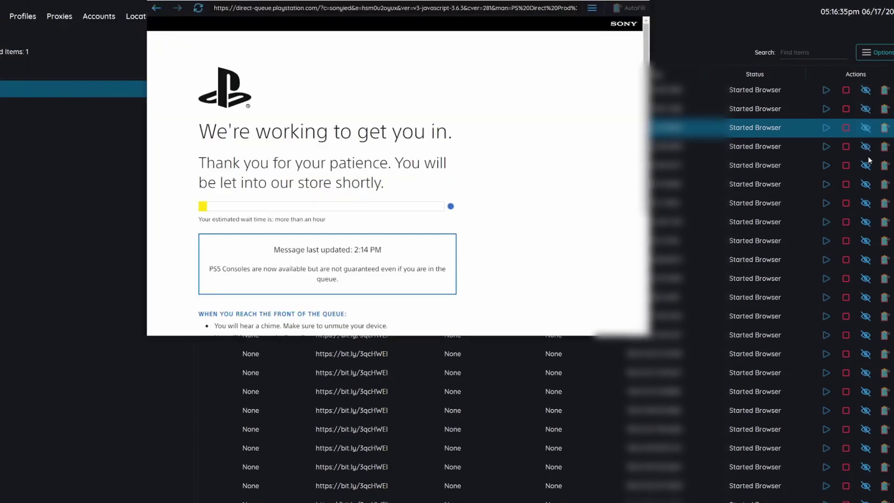
click(869, 163)
click(869, 163)
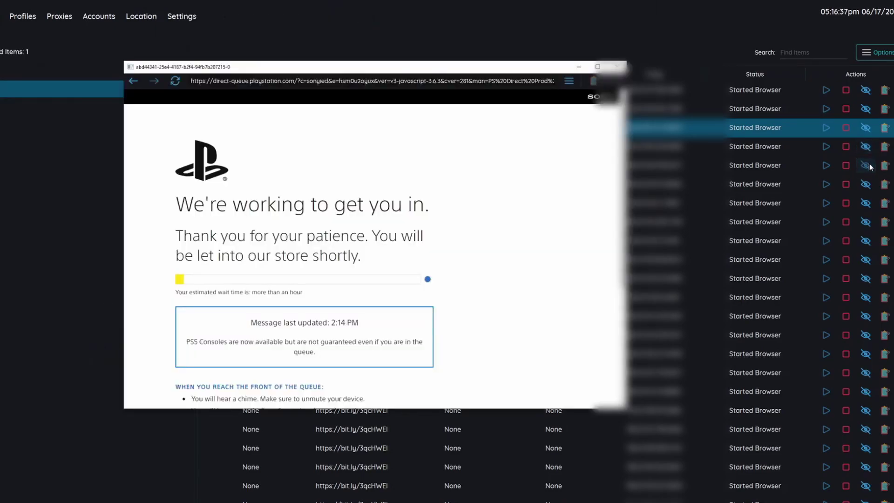
click(866, 186)
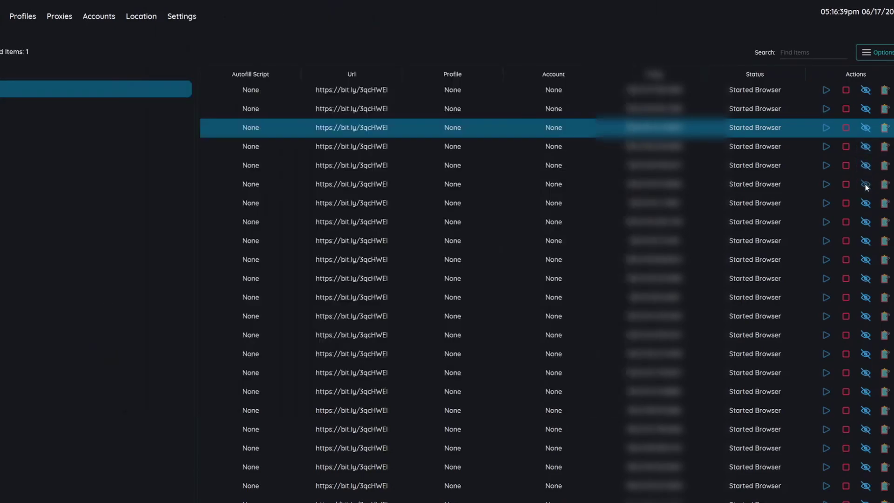
click(866, 185)
click(867, 203)
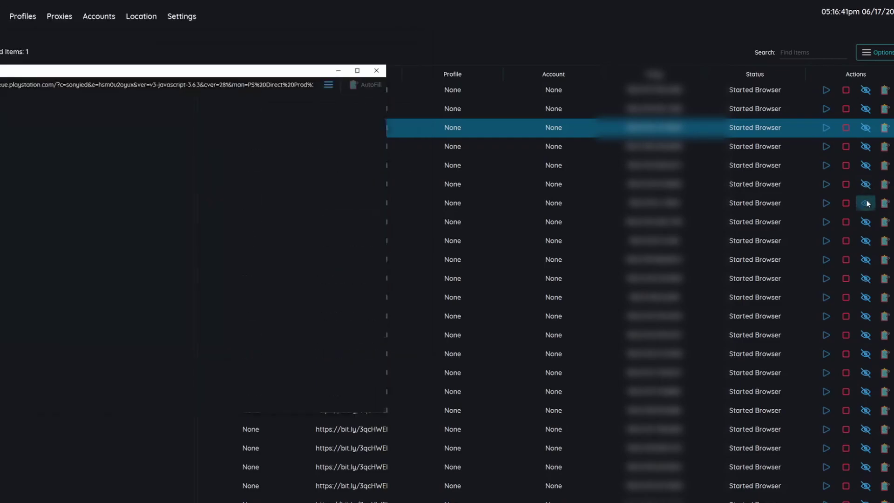
click(864, 221)
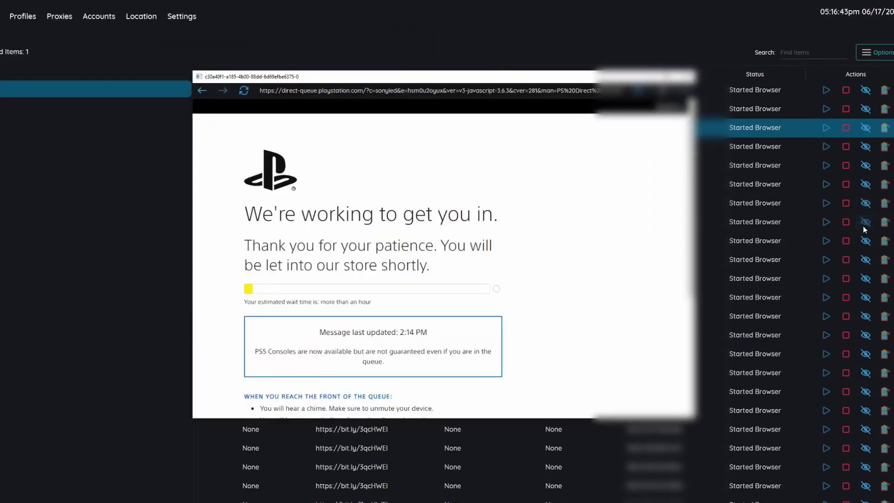
click(865, 241)
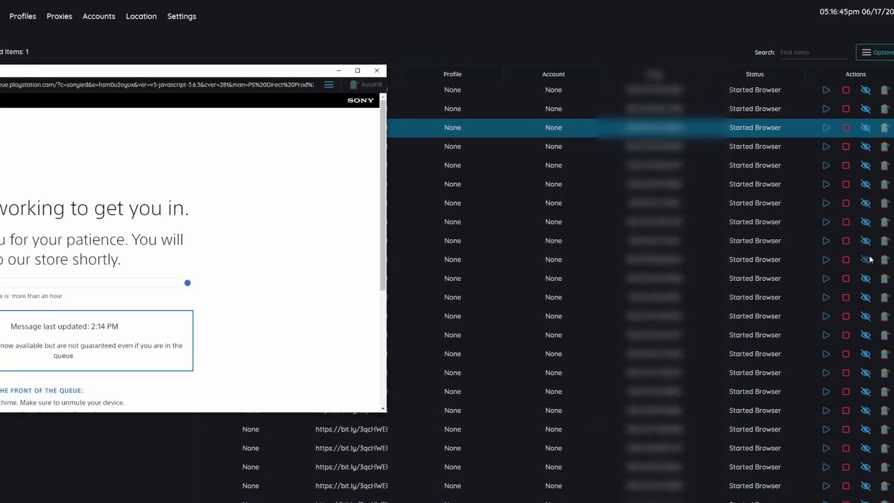
click(869, 261)
click(869, 279)
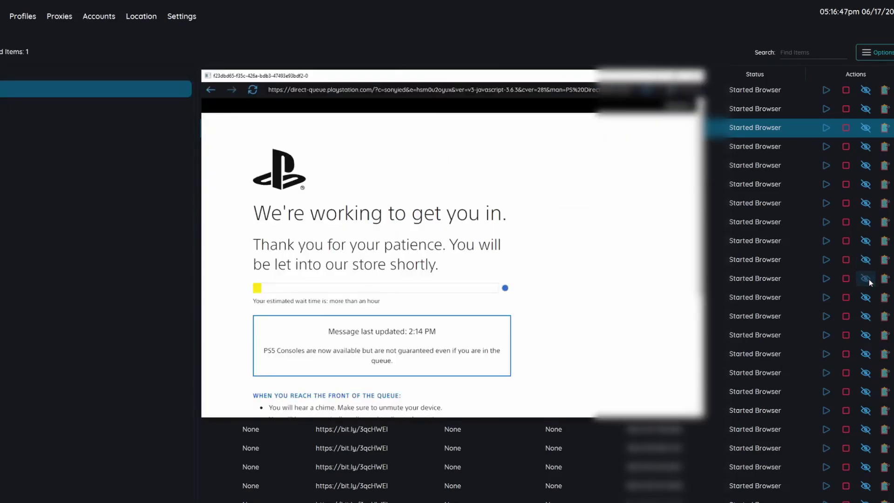
click(865, 298)
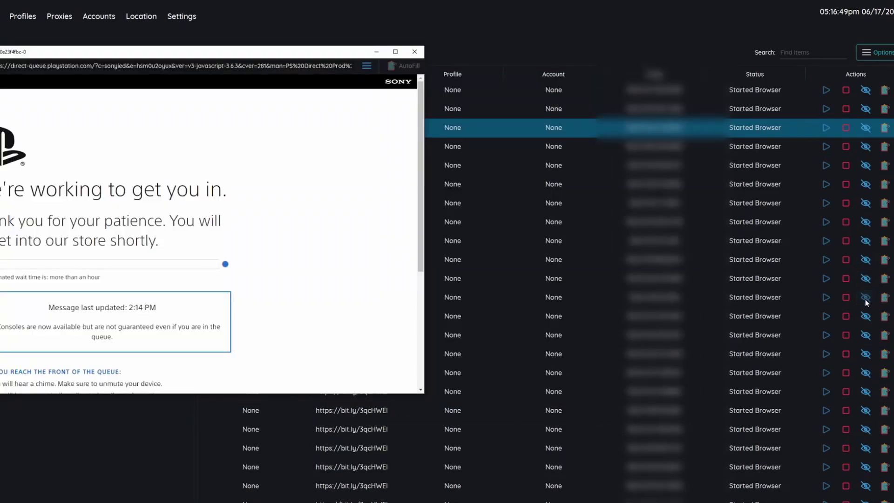
click(865, 315)
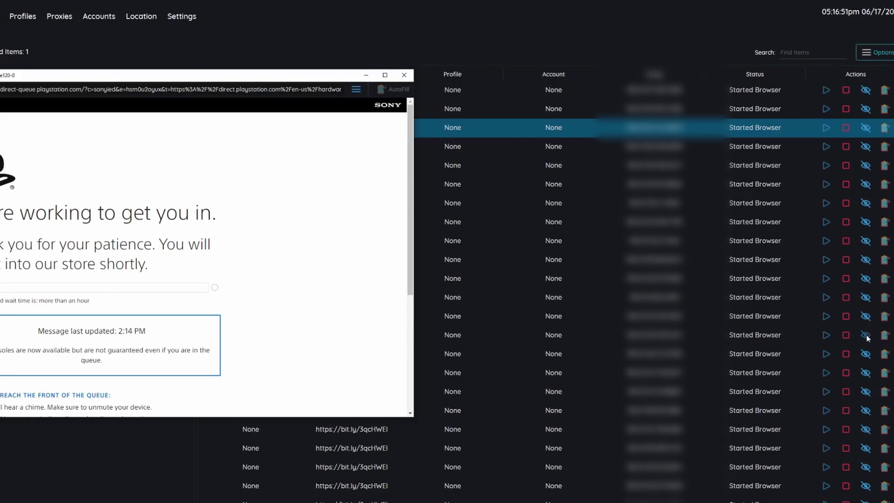
click(866, 334)
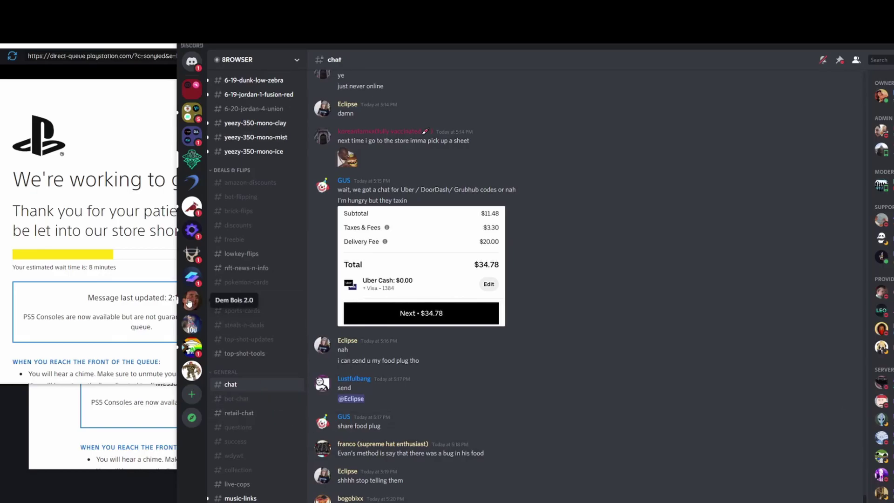
Switch Discord to another server's chat from the sidebar.
click(193, 277)
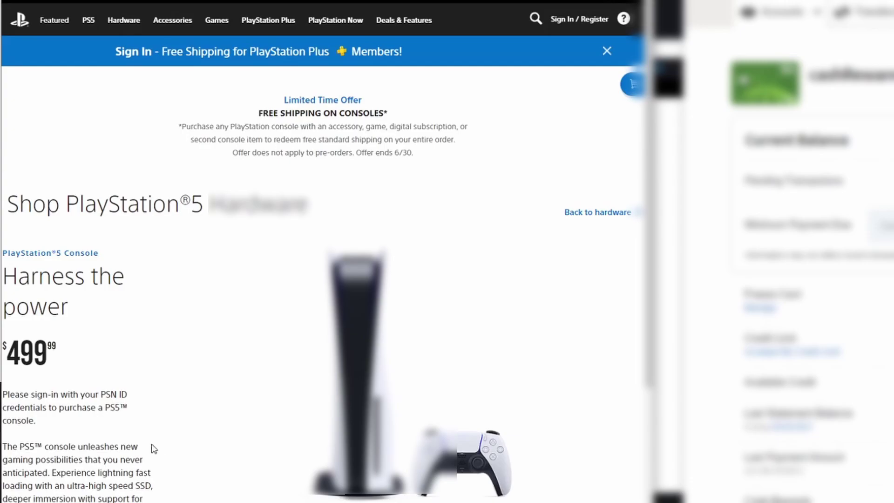
Look over the Shop PlayStation 5 hardware page and skip Sony's 'Update Your Account' prompt.
scroll(154, 449, down, 9)
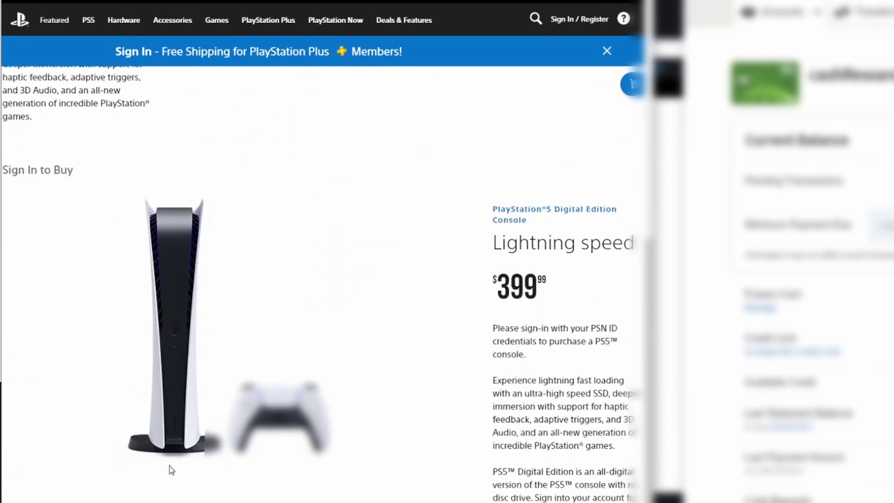
scroll(623, 460, up, 9)
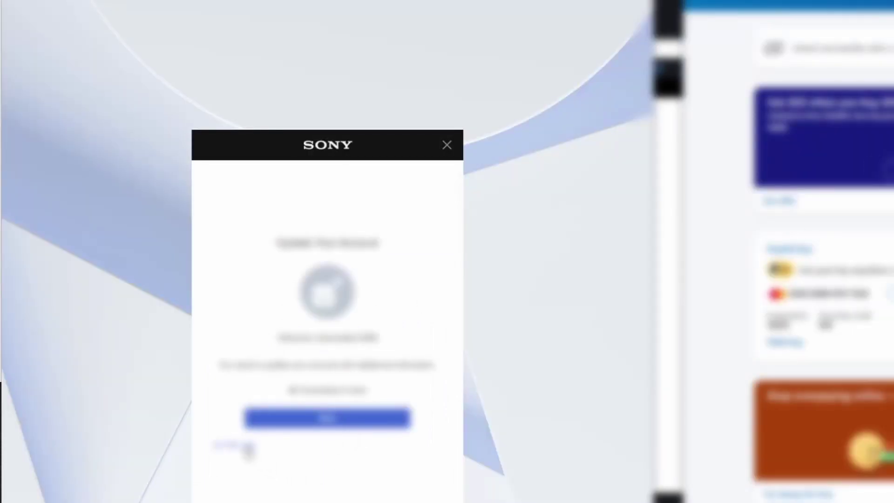
click(256, 450)
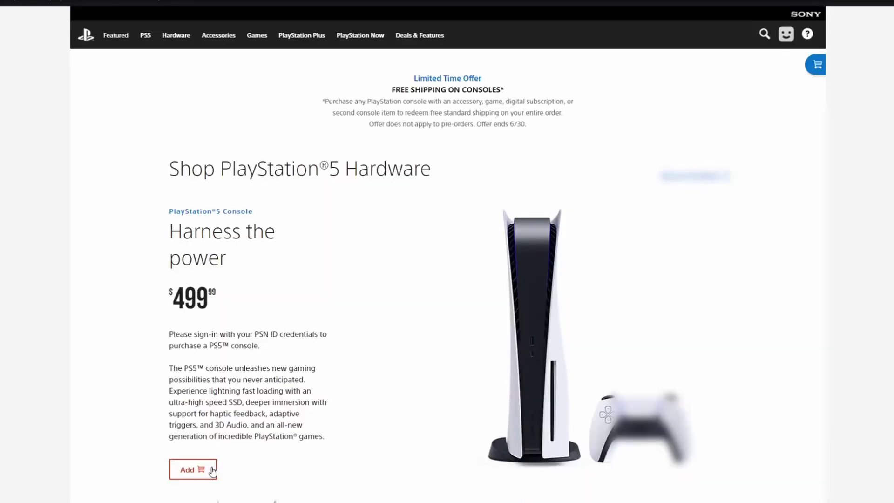
Cart the $499.99 PS5 console, dismiss the max-quantity warning, and place the $550.17 order.
click(212, 470)
click(212, 470)
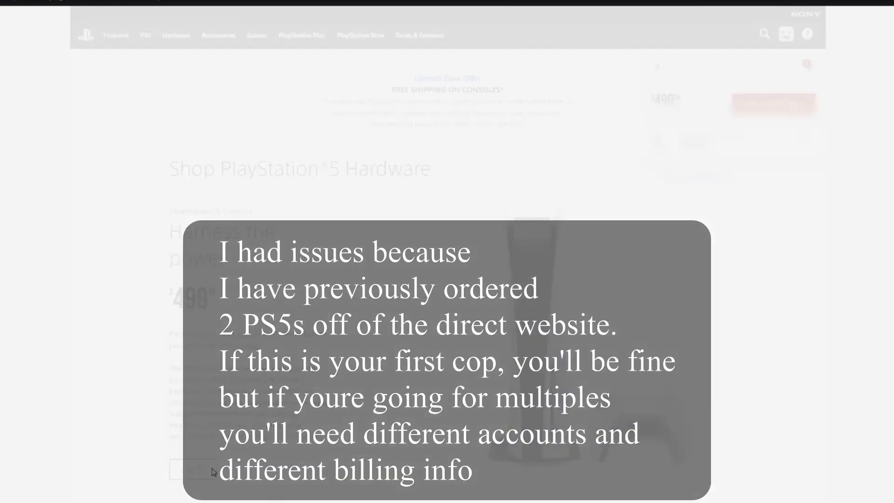
click(452, 147)
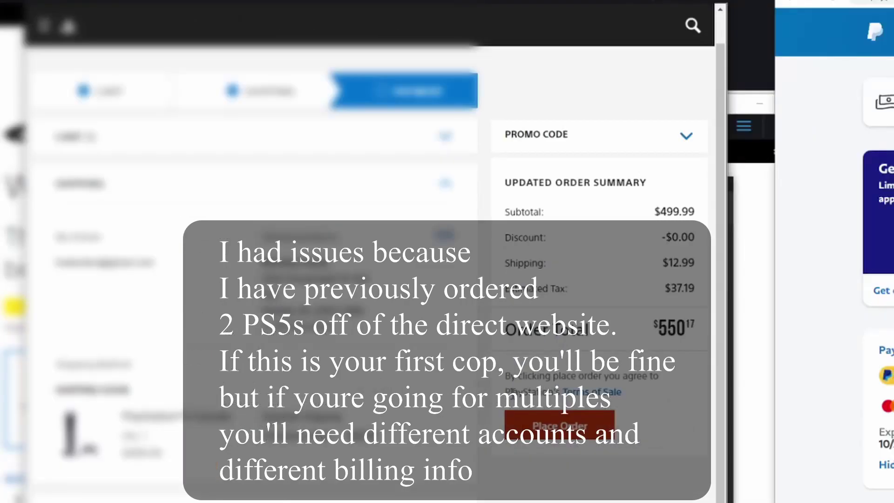
click(548, 428)
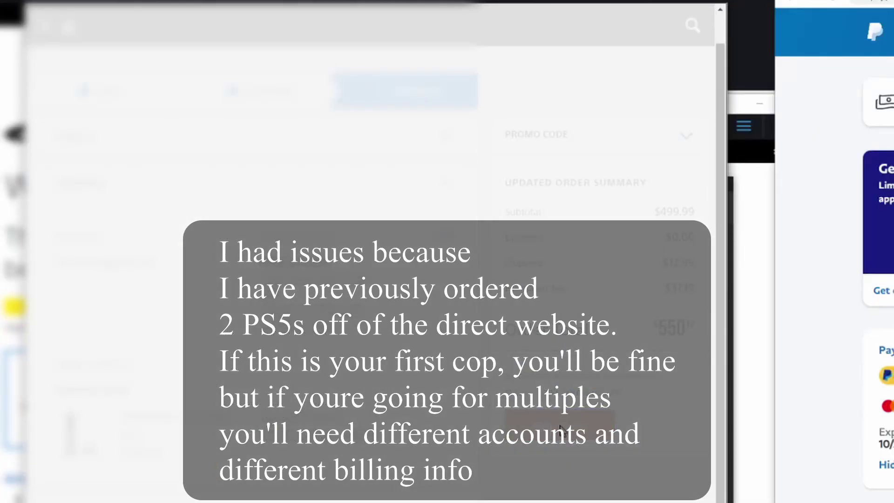